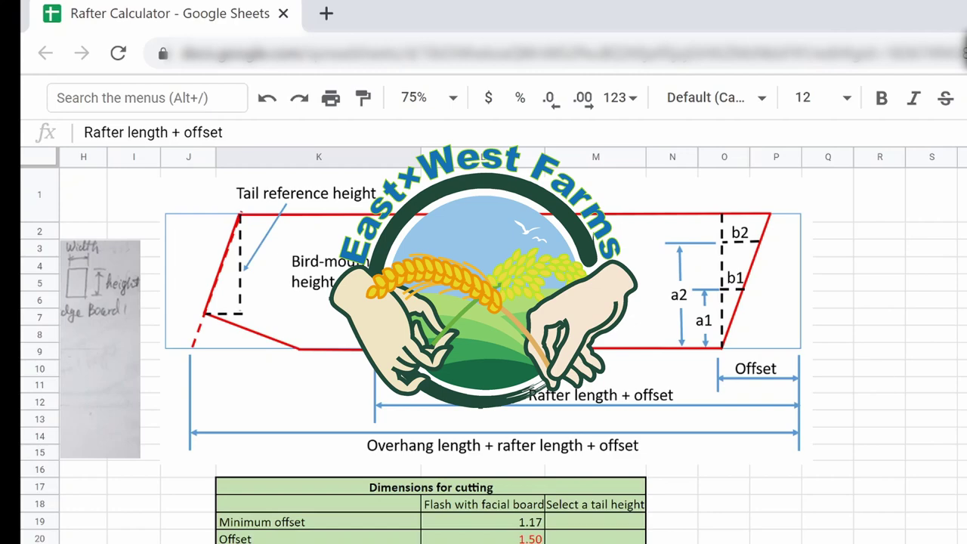
Review the Dimensions for cutting table, including the birdmouth height and its linked value.
scroll(484, 348, "down", 5)
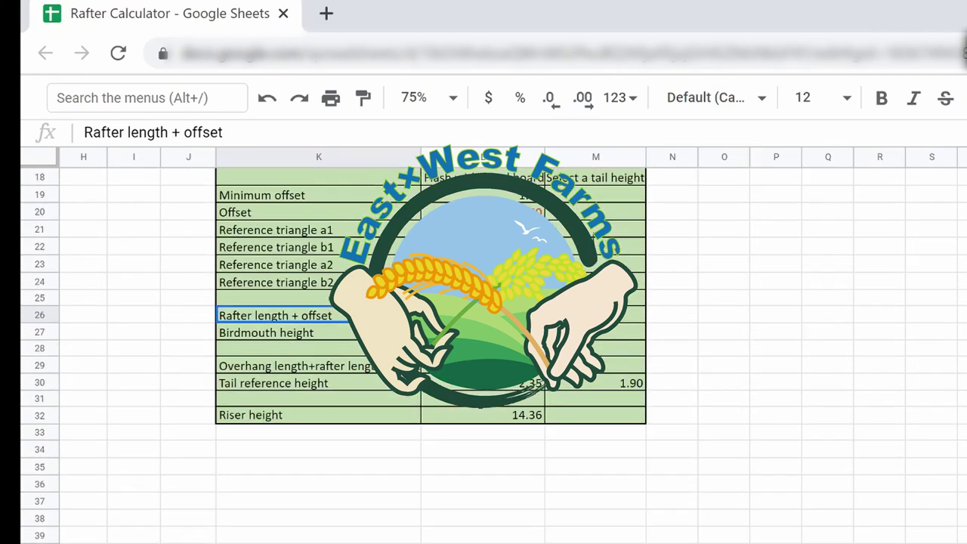
scroll(483, 348, "down", 1)
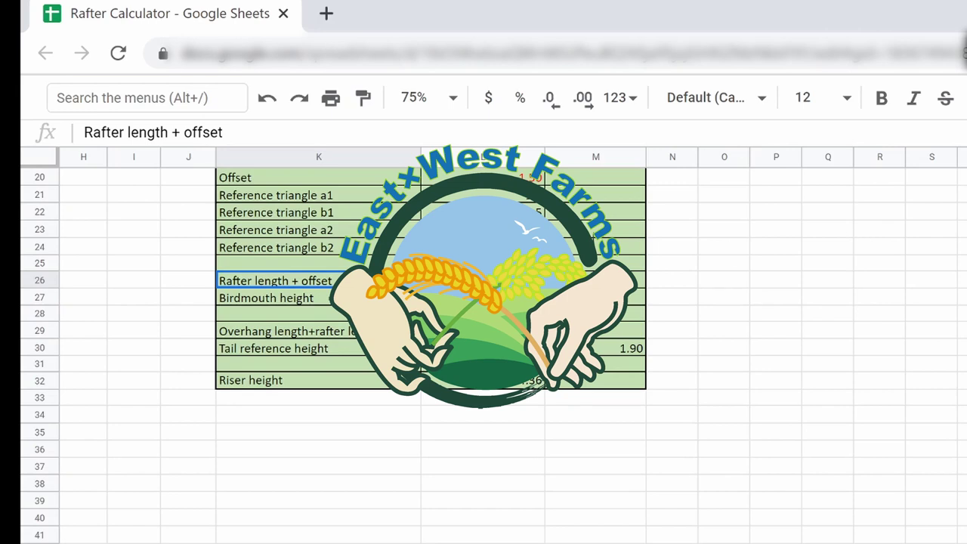
left_click(266, 298)
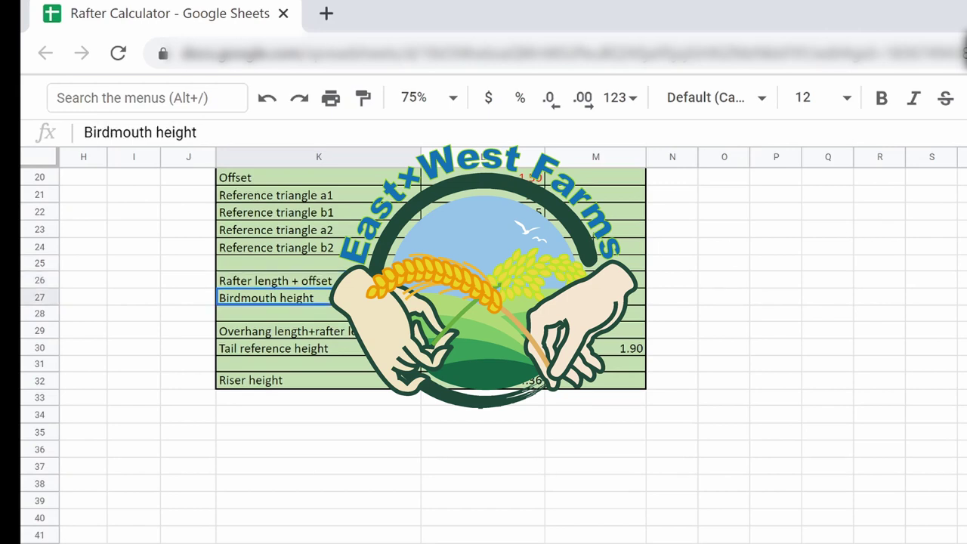
left_click(484, 298)
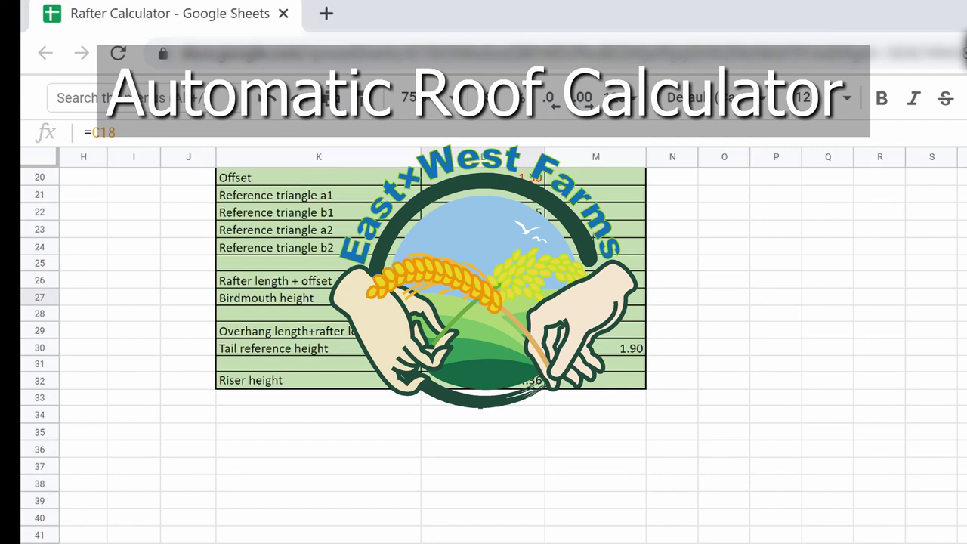
key("Left")
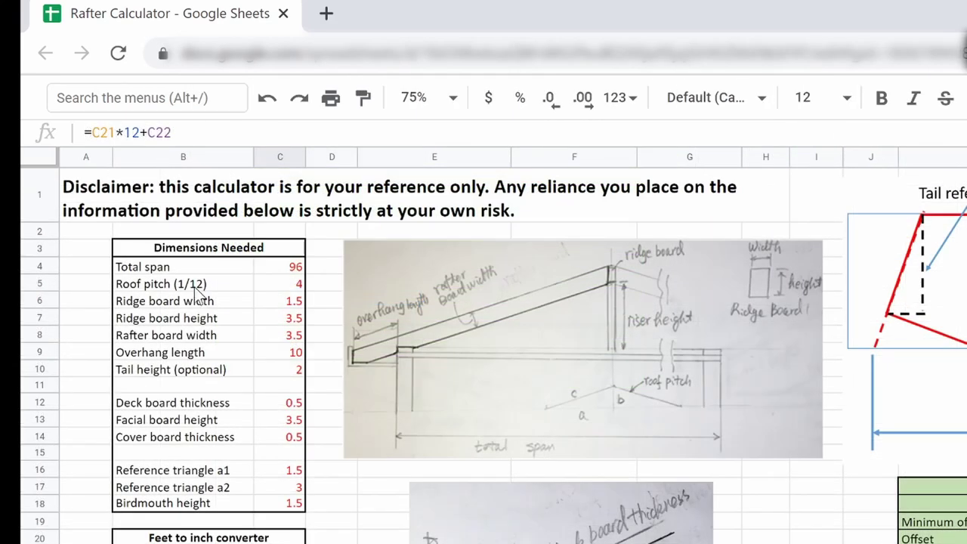
Examine the Dimensions Needed table and the roof sketch beside it.
left_click(198, 288)
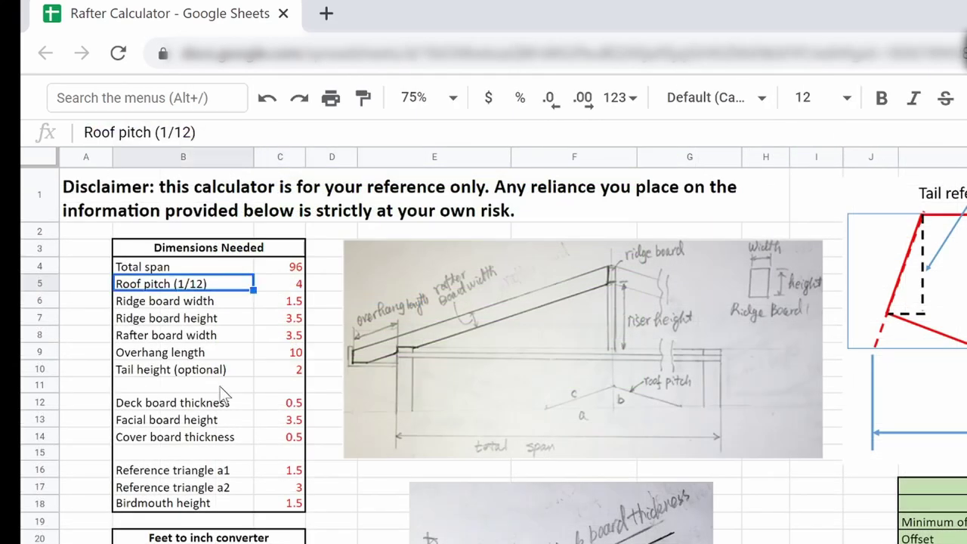
left_click(228, 247)
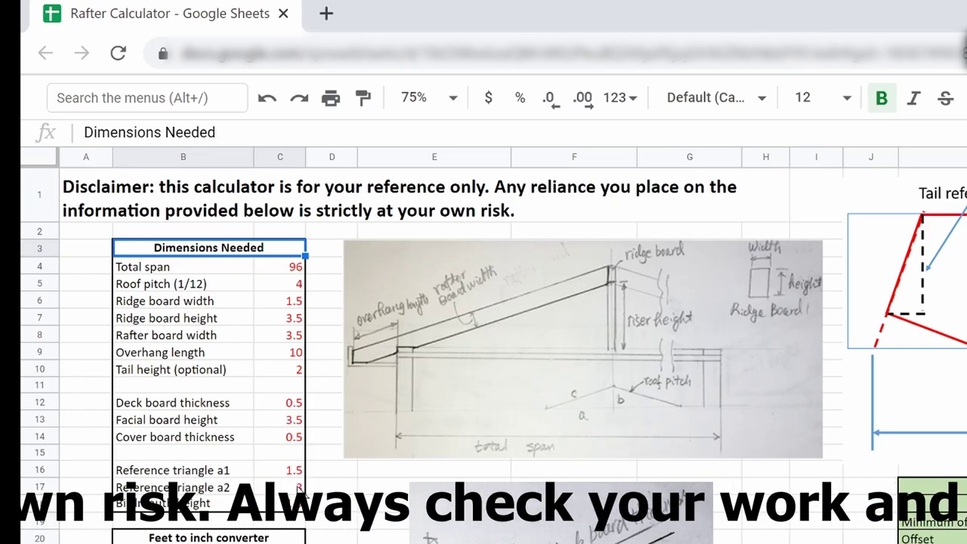
left_click(424, 423)
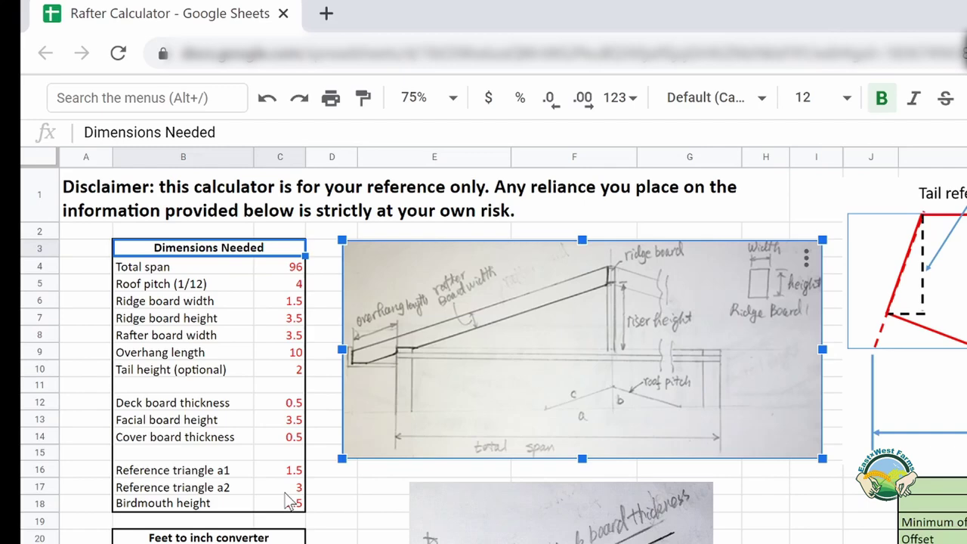
left_click(816, 538)
Set the Feet to inch converter to 8 ft and 0 in.
scroll(483, 340, "down", 5)
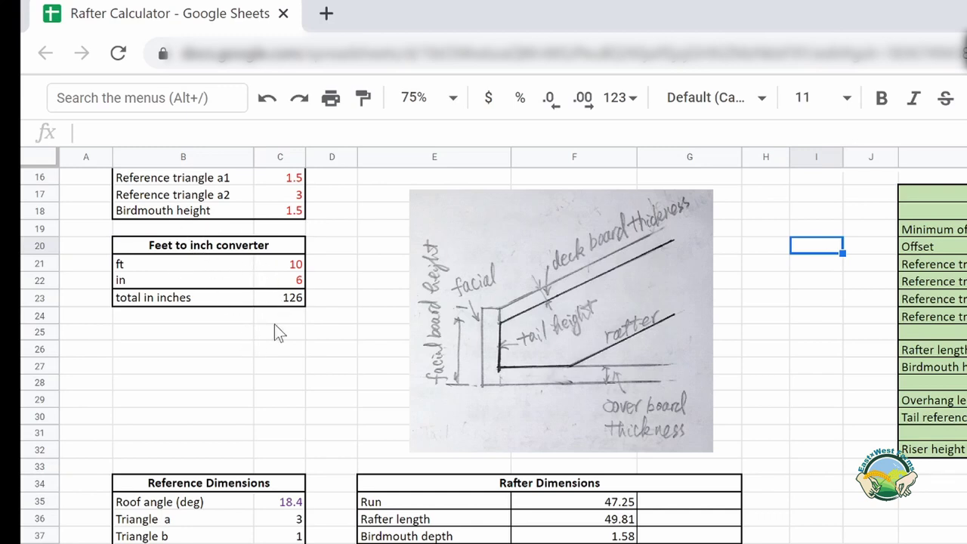
left_click(276, 271)
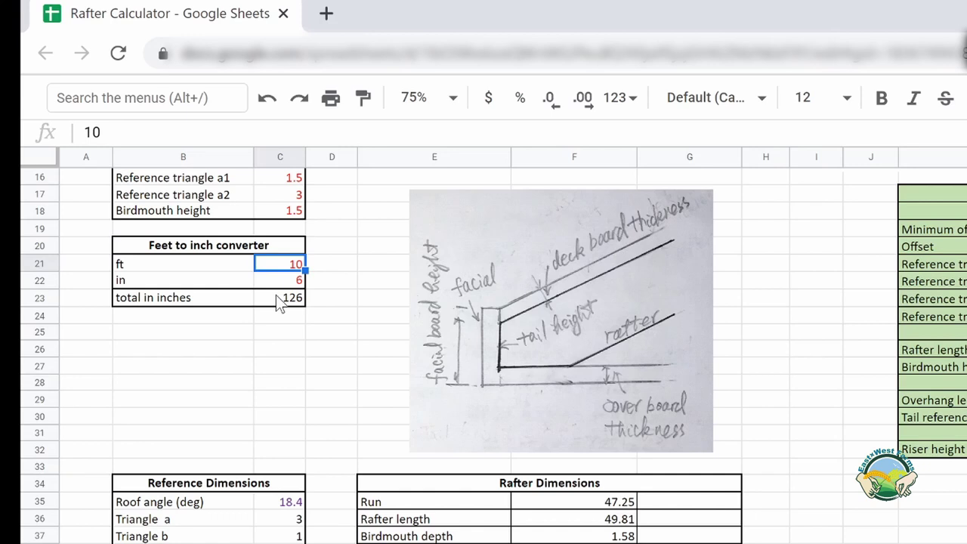
left_click(291, 297)
left_click(283, 274)
type("8")
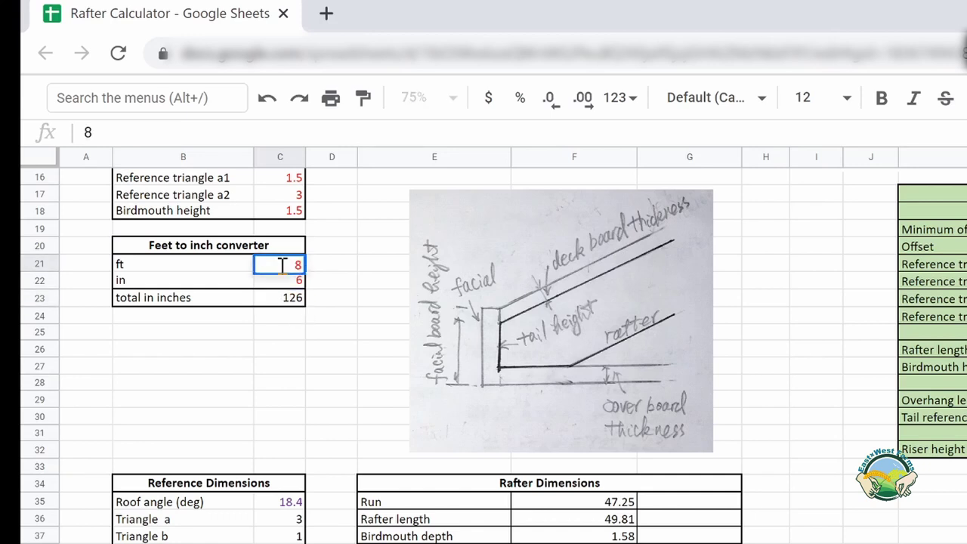
key("Return")
type("0")
key("Return")
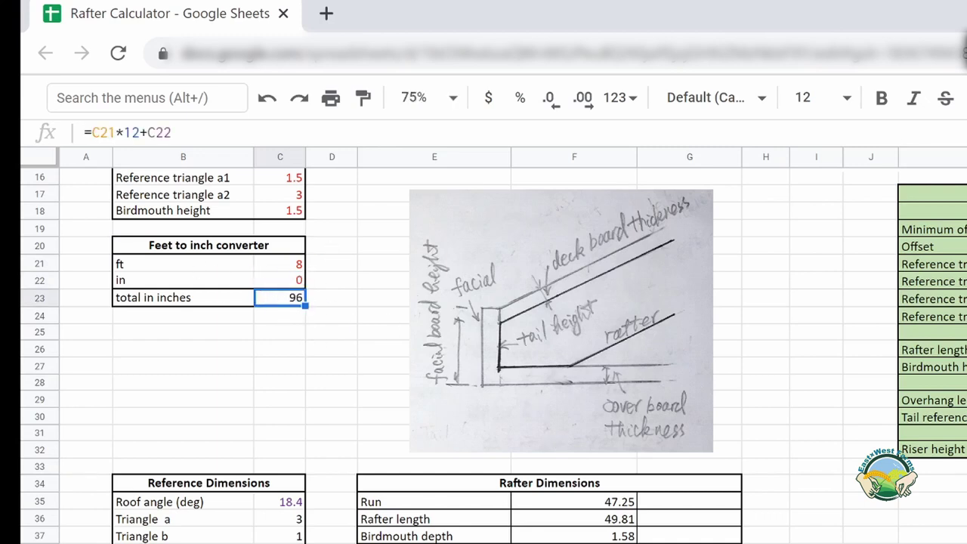
Review the total span, roof pitch, ridge board width and ridge board height inputs against the roof sketch.
scroll(166, 269, "up", 5)
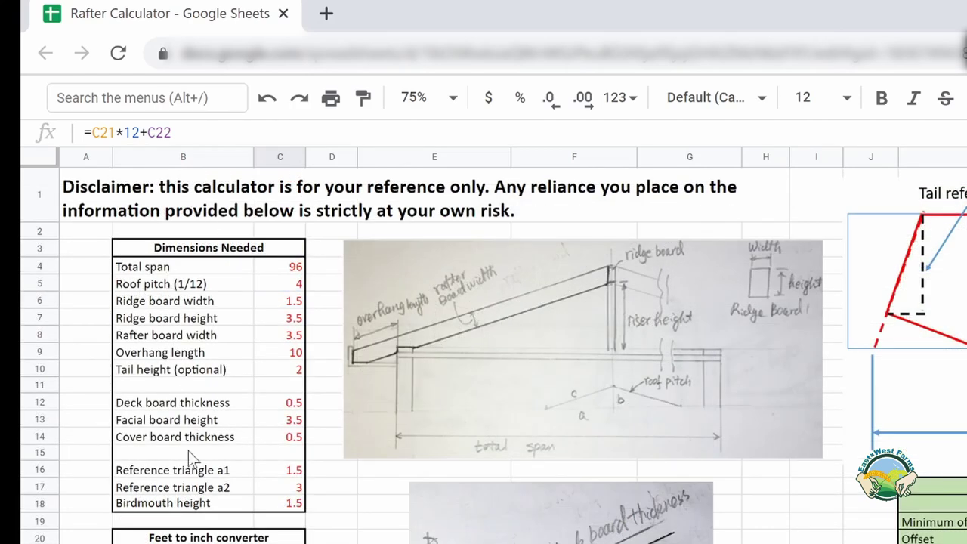
left_click(179, 266)
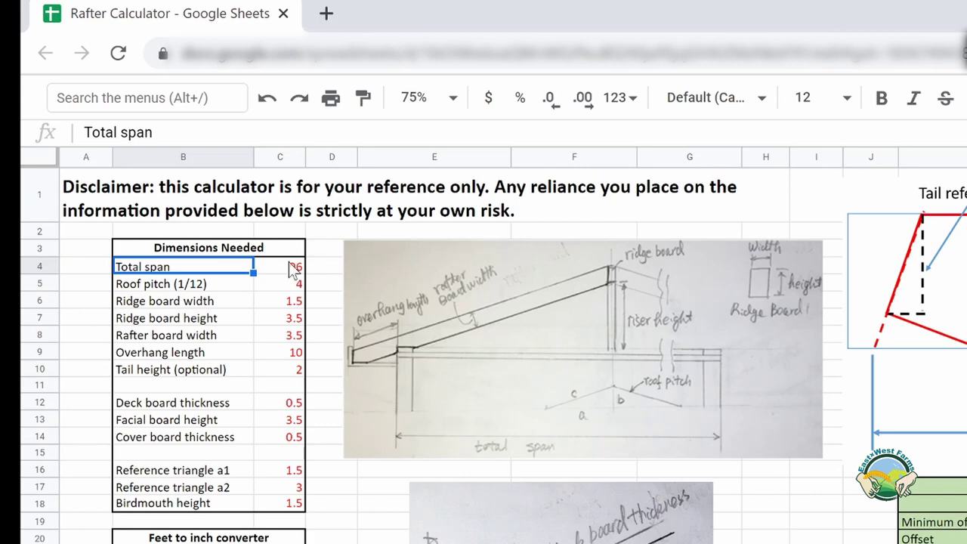
left_click(275, 272)
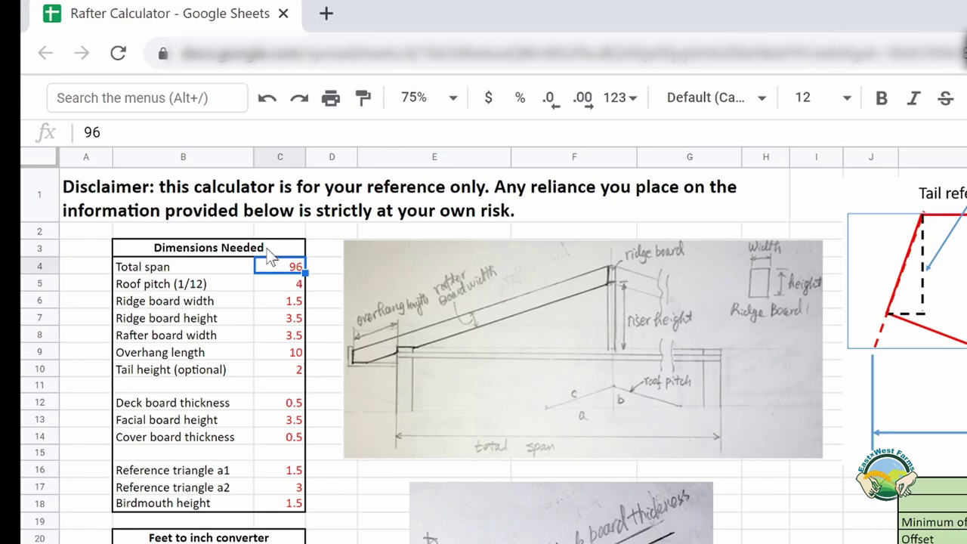
left_click(210, 288)
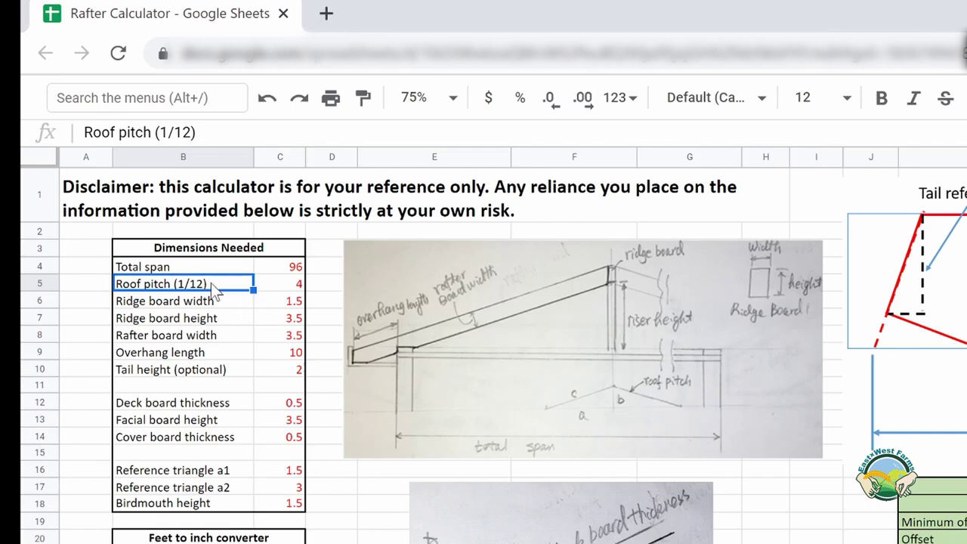
left_click(268, 293)
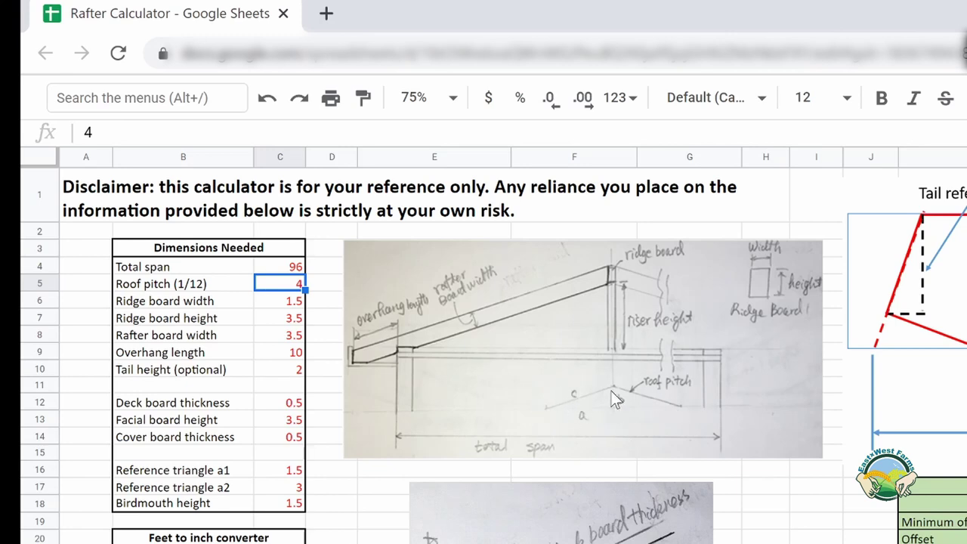
left_click(209, 303)
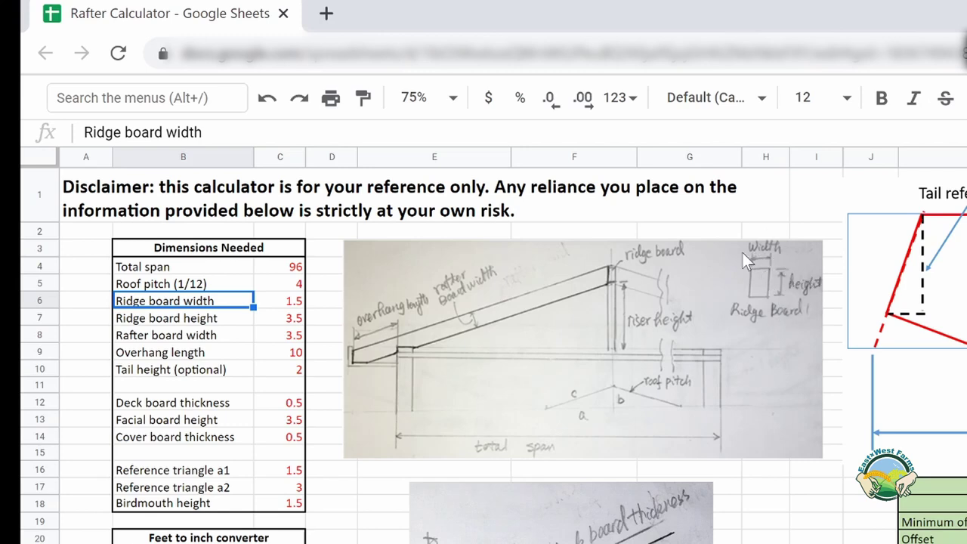
left_click(232, 319)
left_click(295, 320)
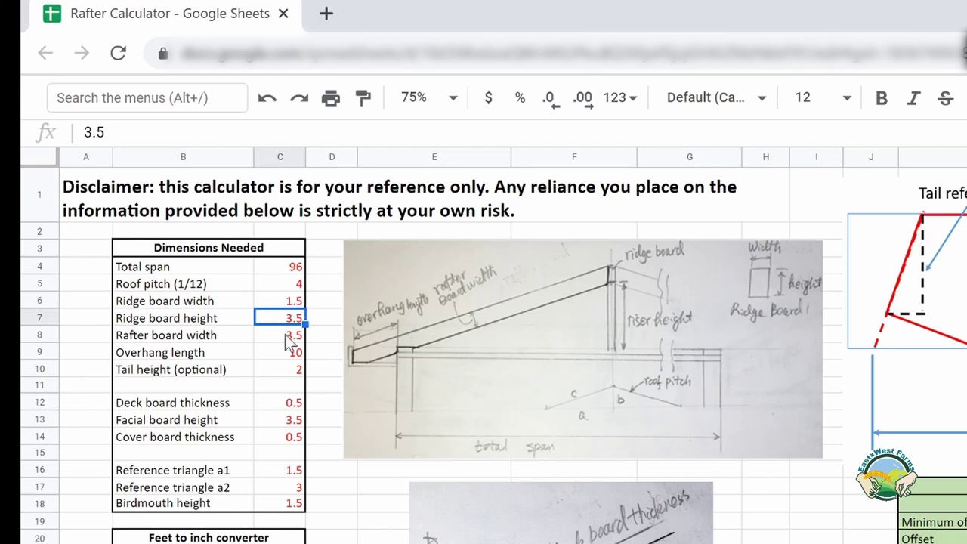
Review the rafter board width, overhang length and optional tail height inputs against the roof sketch.
left_click(183, 338)
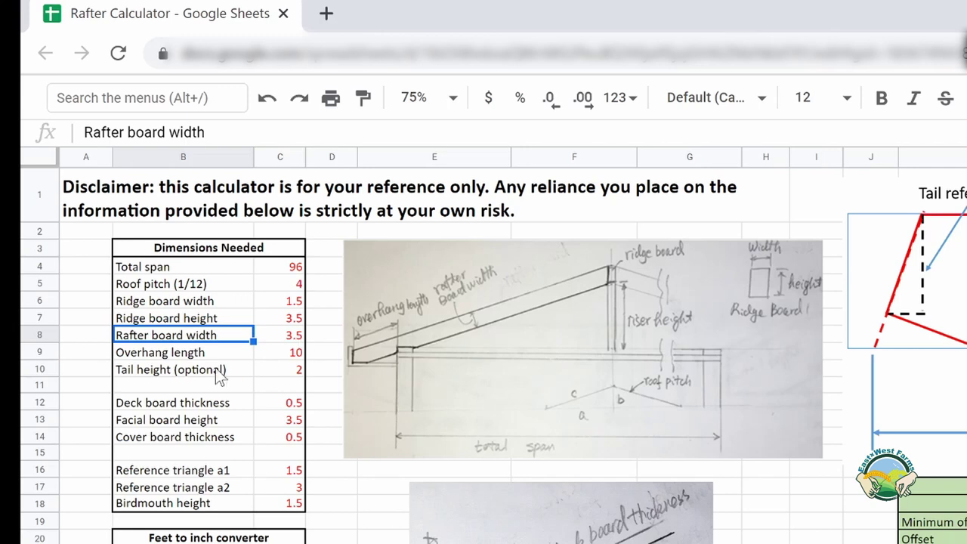
left_click(193, 354)
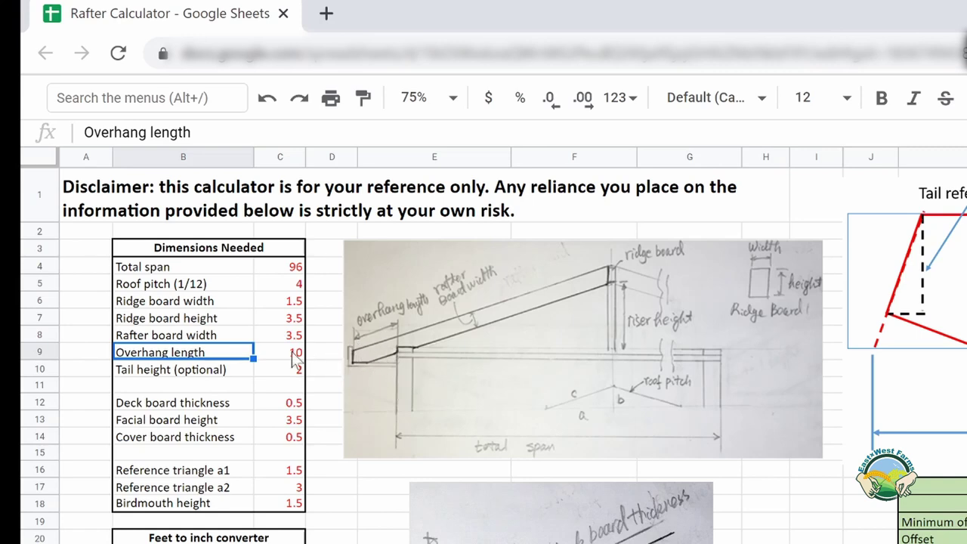
left_click(273, 360)
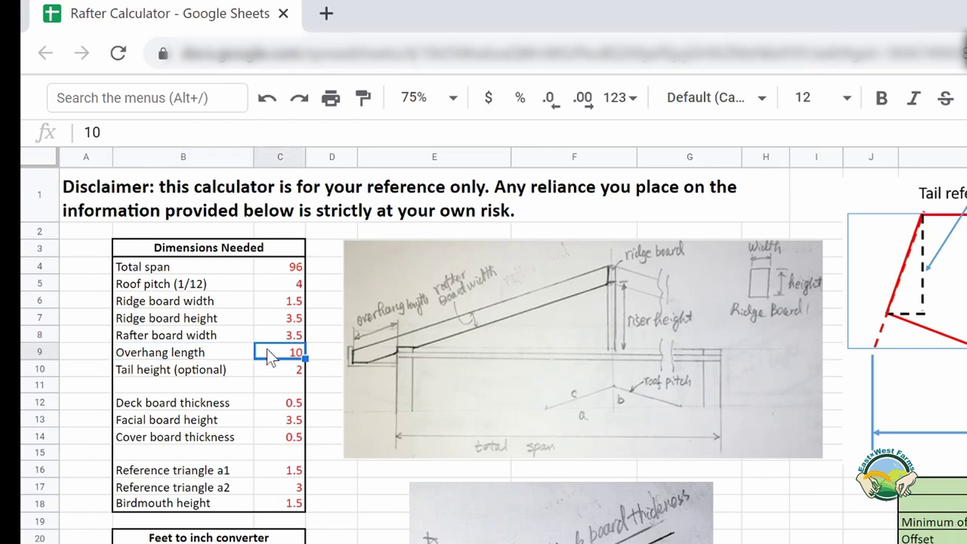
left_click(202, 378)
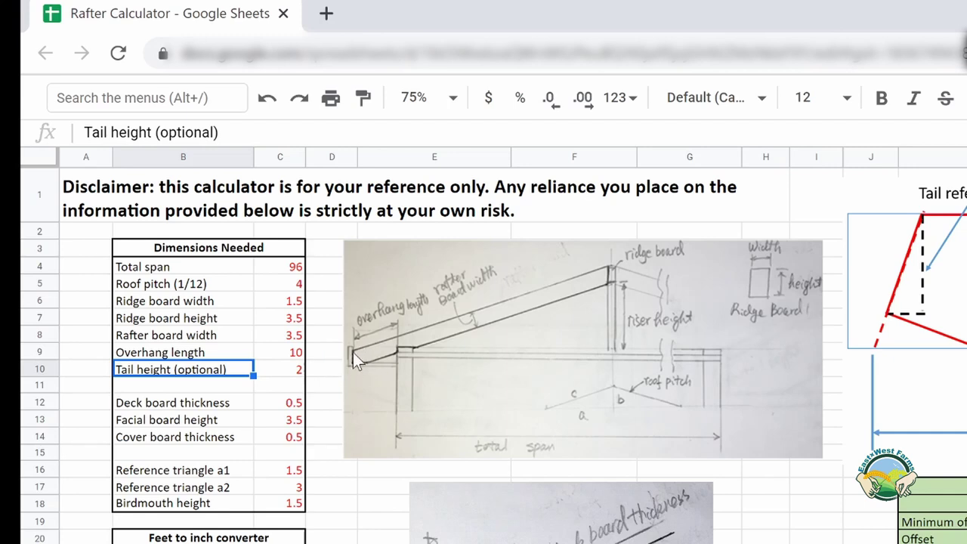
left_click(198, 384)
left_click(198, 375)
left_click(298, 370)
left_click(202, 370)
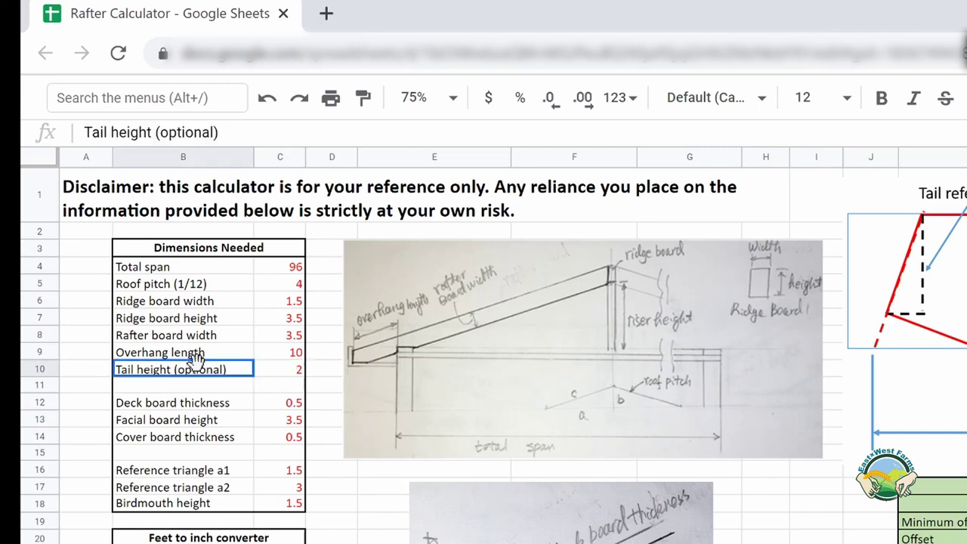
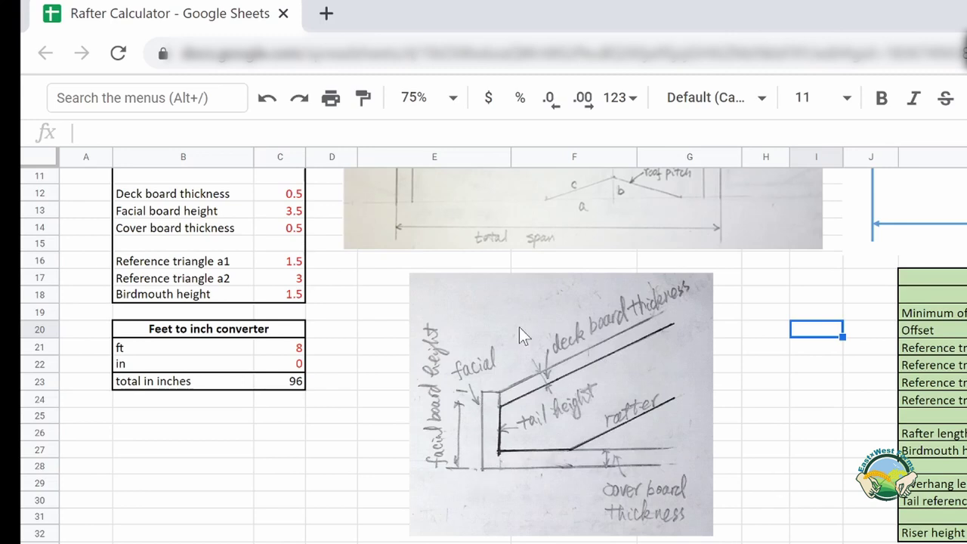
Check the deck board thickness and facial board height inputs against the tail detail sketch.
left_click(182, 196)
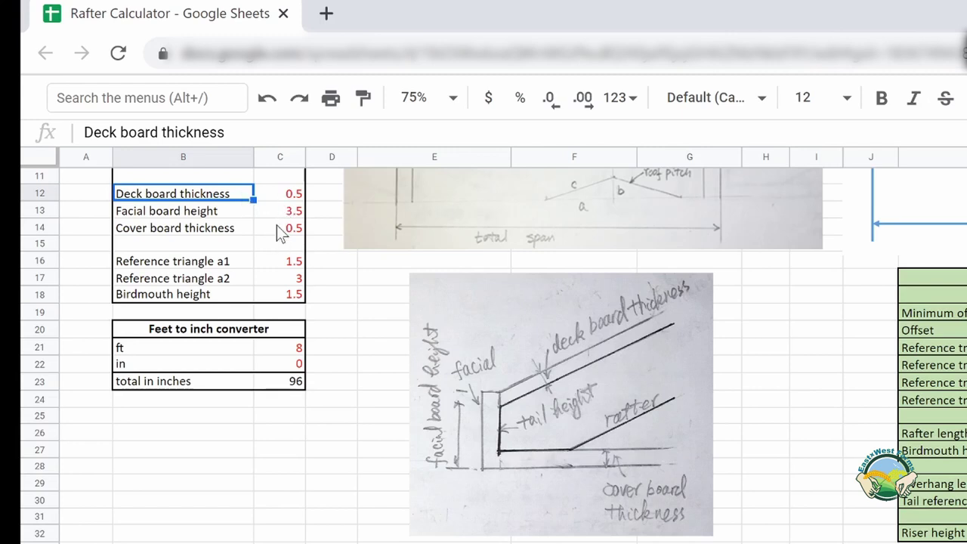
left_click(204, 216)
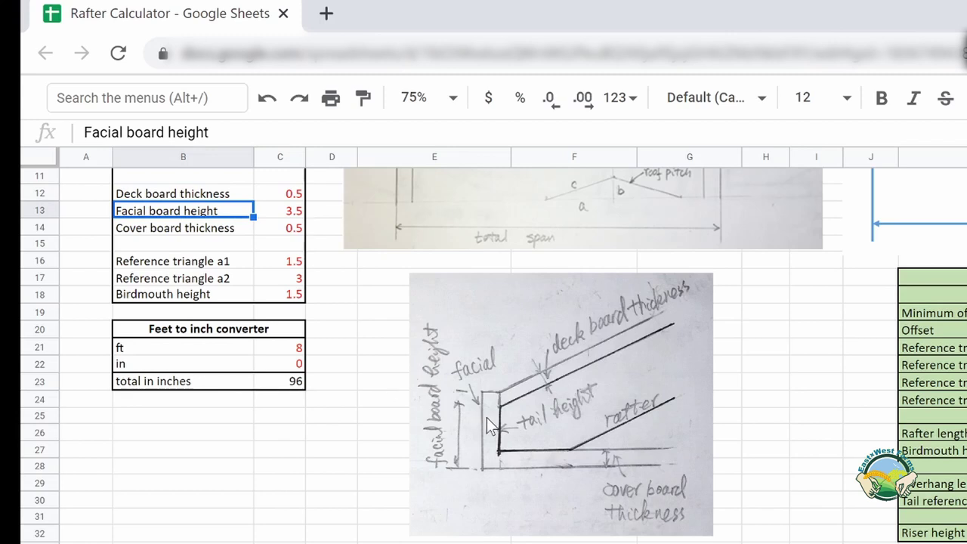
left_click(283, 217)
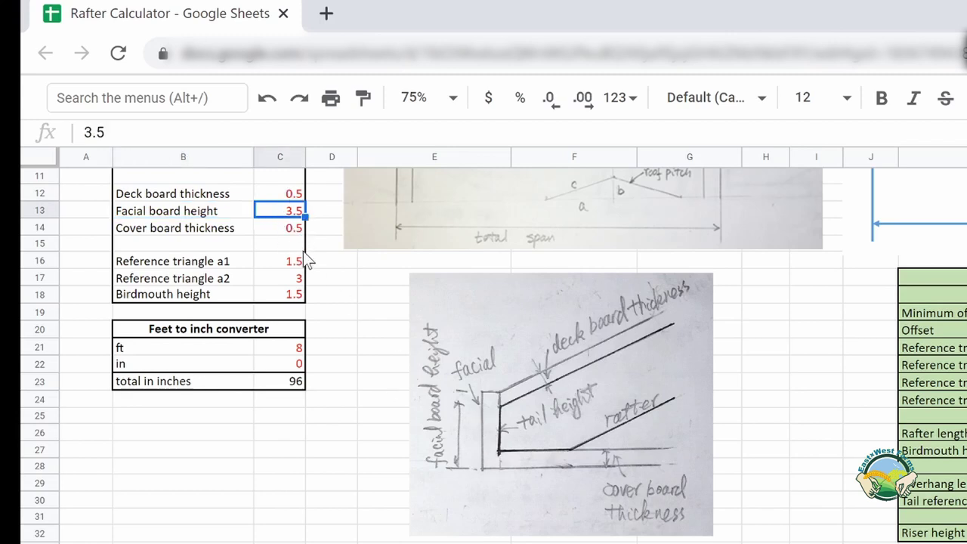
Examine the reference triangle a1, a2 and birdmouth height inputs, comparing them with the rafter cutting diagram.
left_click(240, 265)
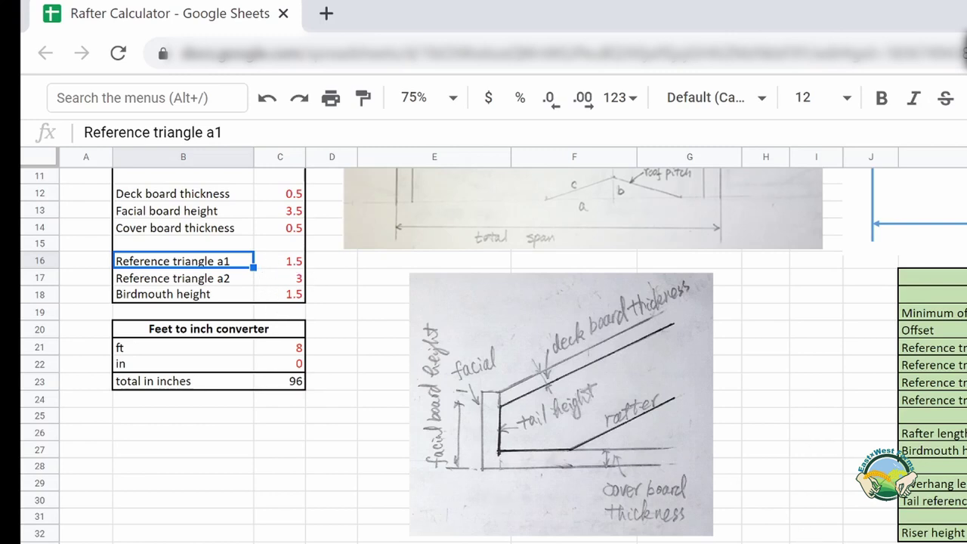
scroll(512, 346, "right", 4)
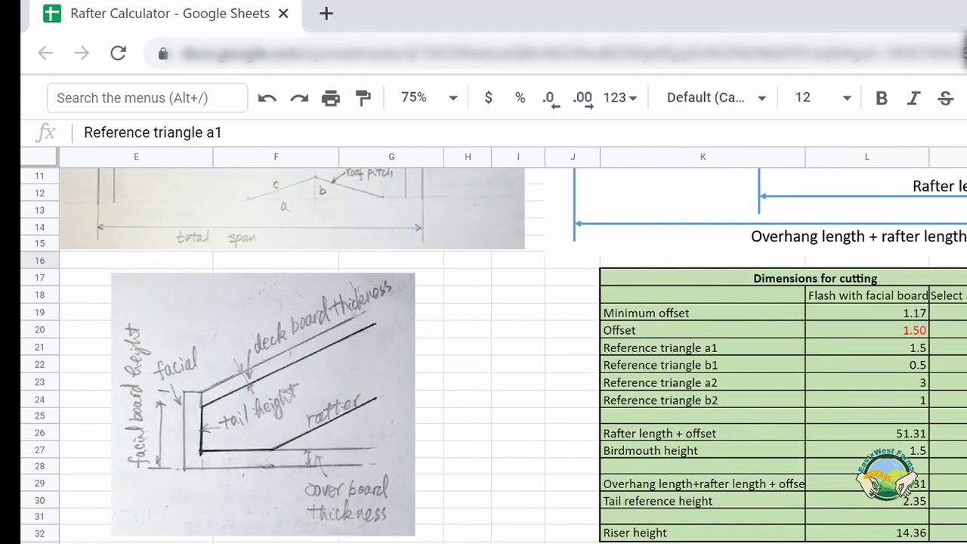
scroll(483, 347, "right", 2)
scroll(483, 355, "up", 5)
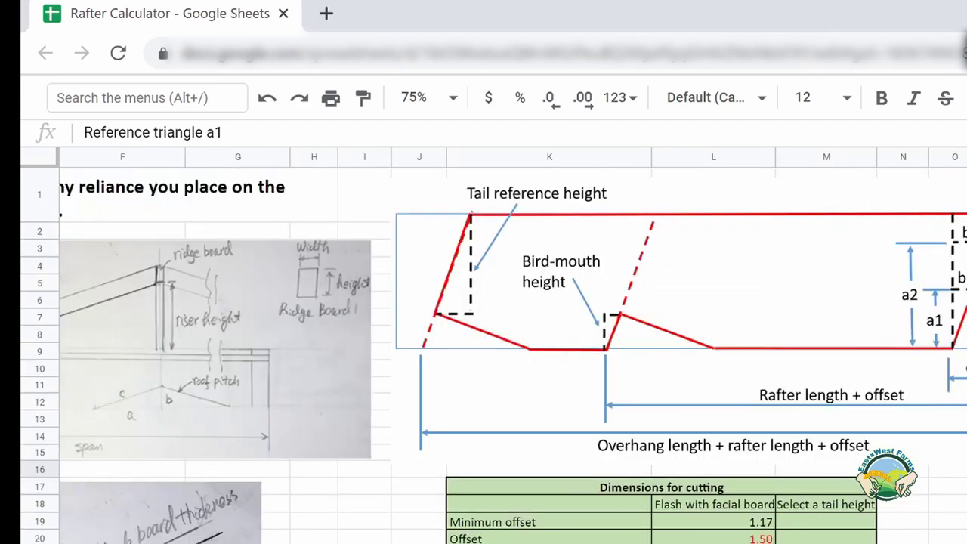
scroll(484, 347, "right", 3)
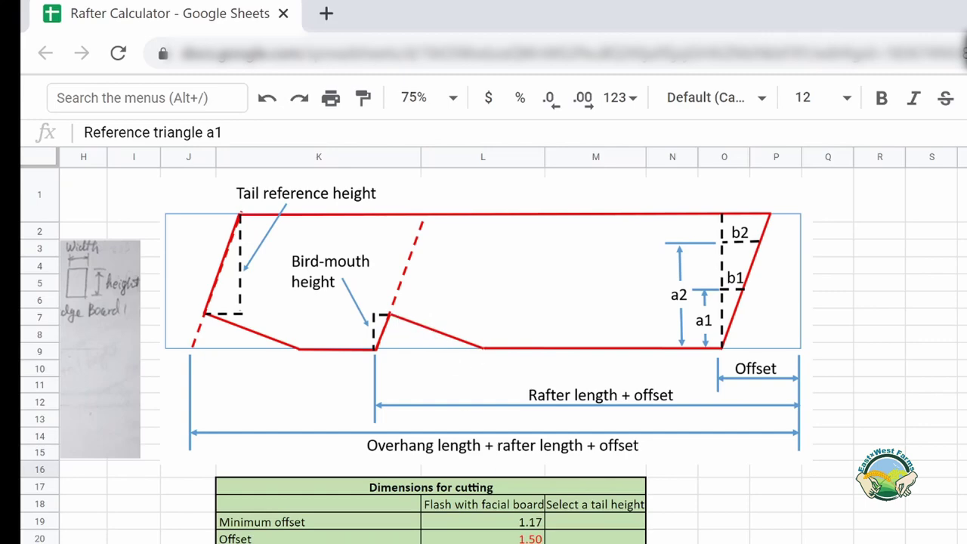
scroll(483, 340, "left", 10)
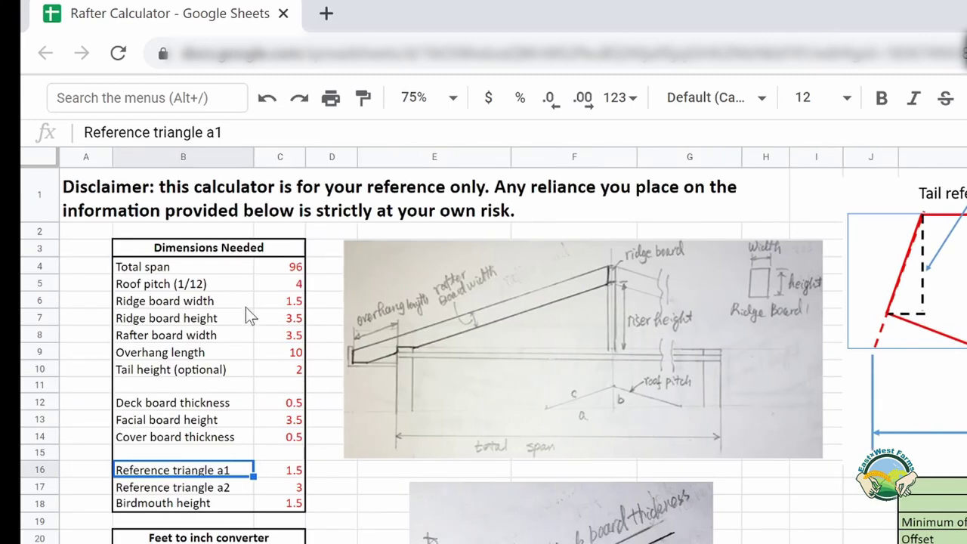
left_click(200, 488)
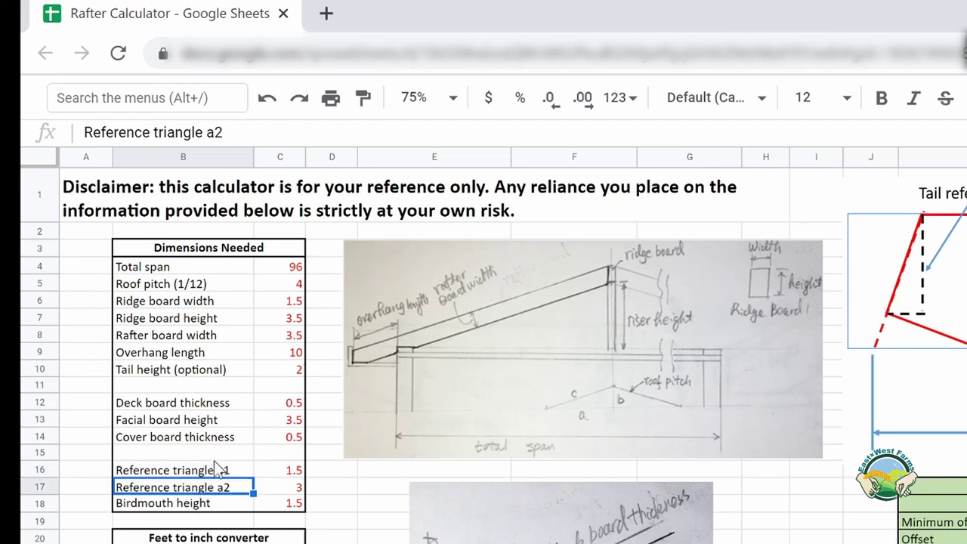
left_click(180, 508)
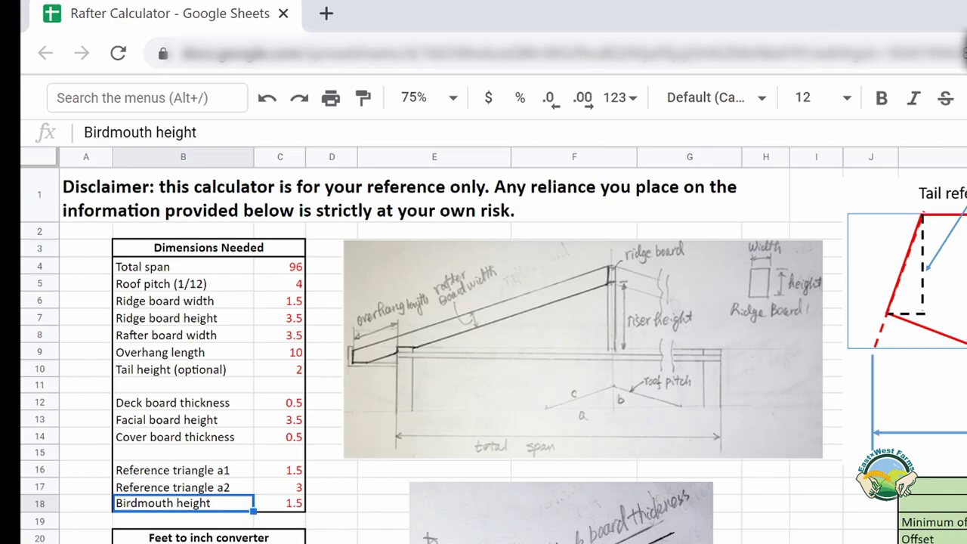
Review the Reference Dimensions table and inspect the formula behind the roof angle in degrees.
scroll(493, 356, "down", 7)
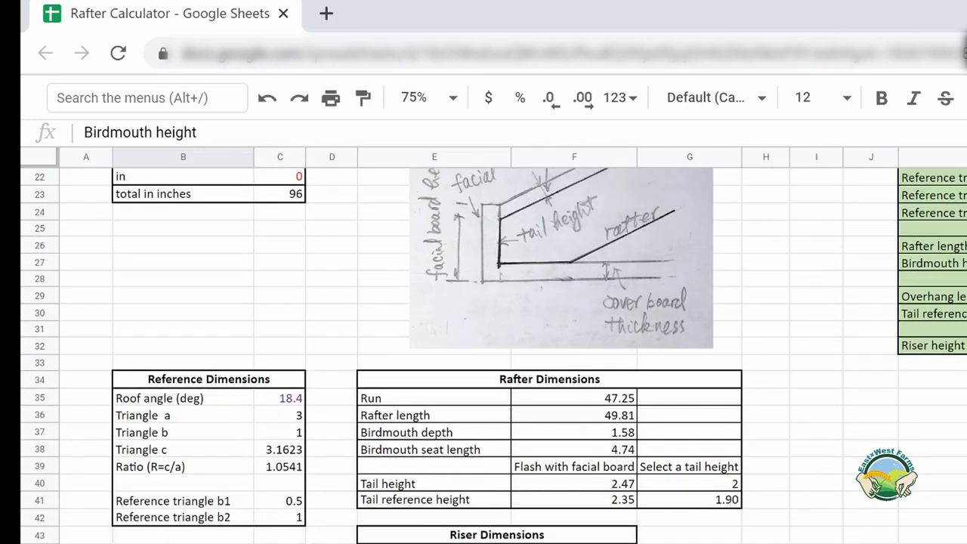
scroll(493, 356, "down", 2)
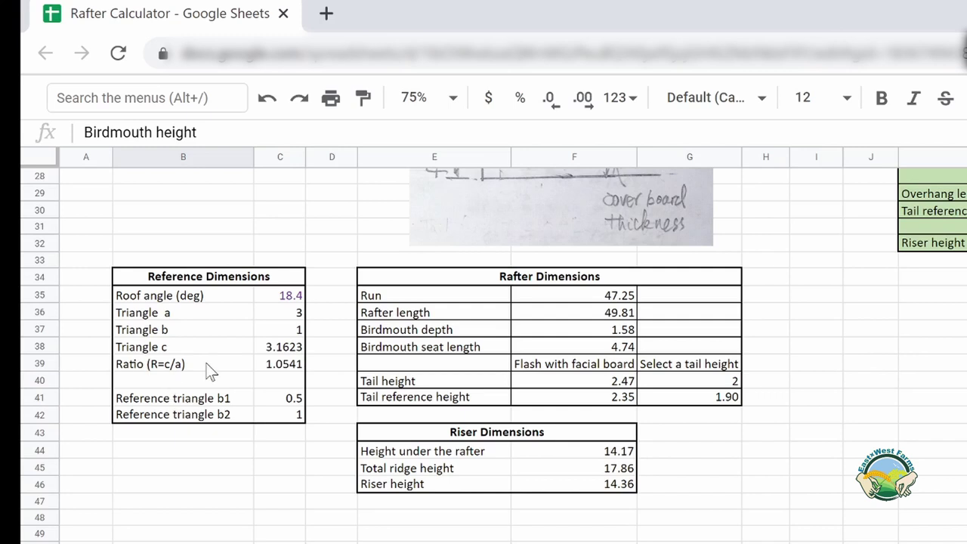
left_click(200, 299)
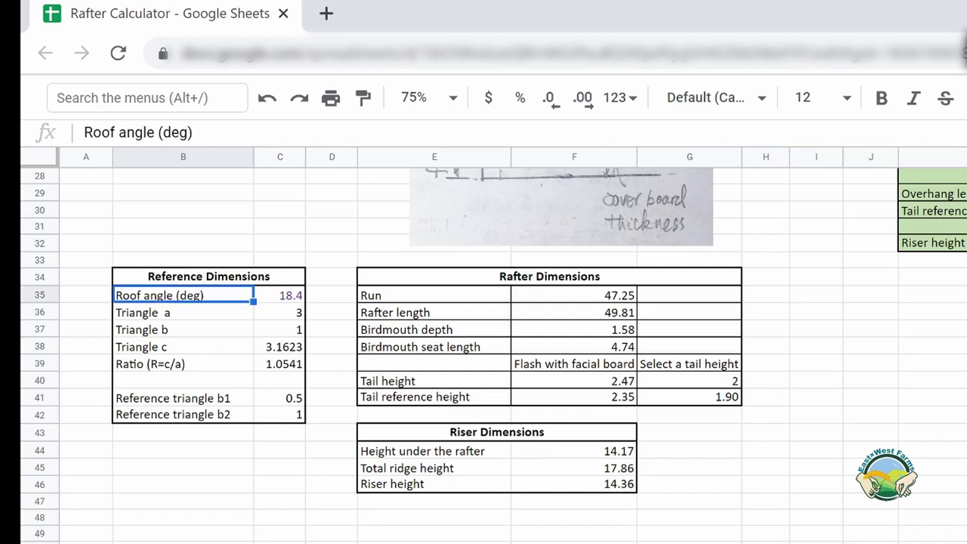
key("Down")
key("Down")
left_click(199, 279)
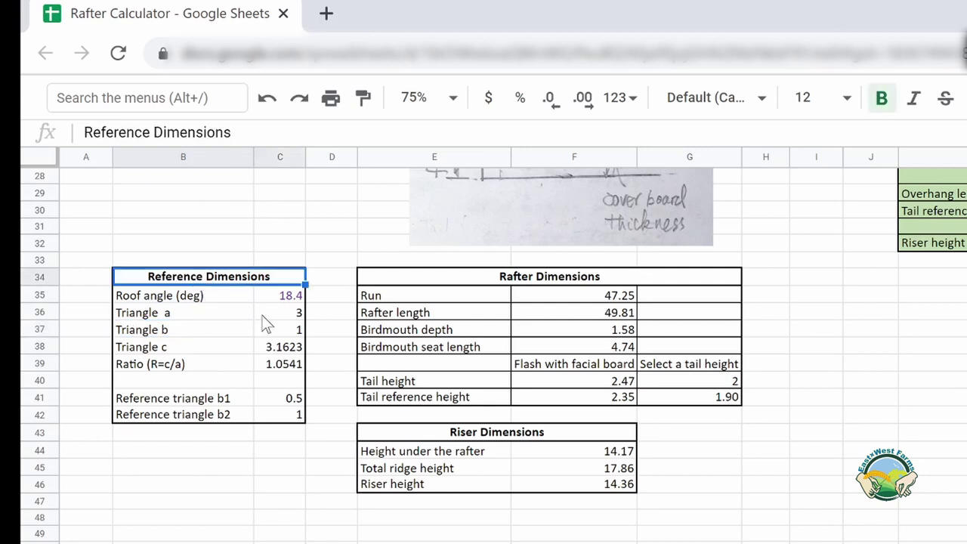
key("Down")
left_click(302, 299)
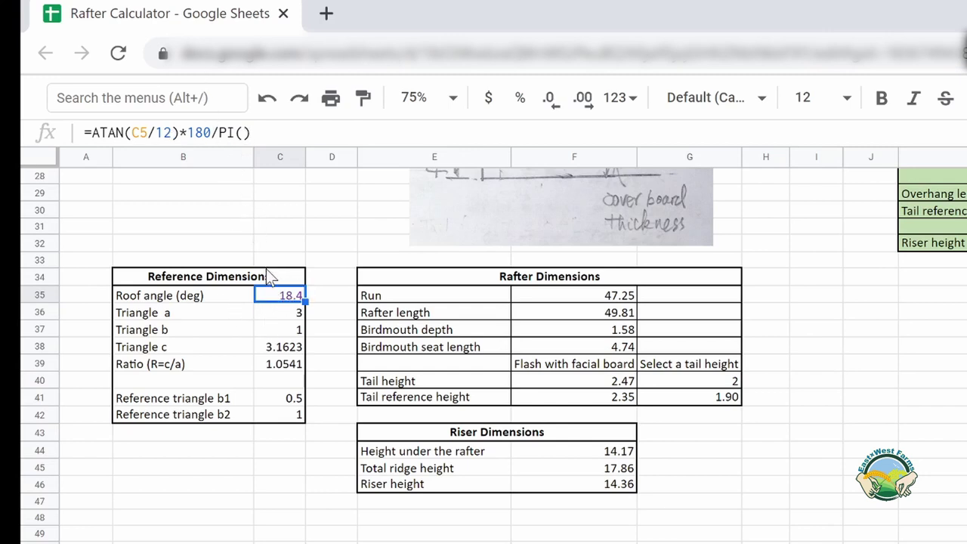
left_click(204, 296)
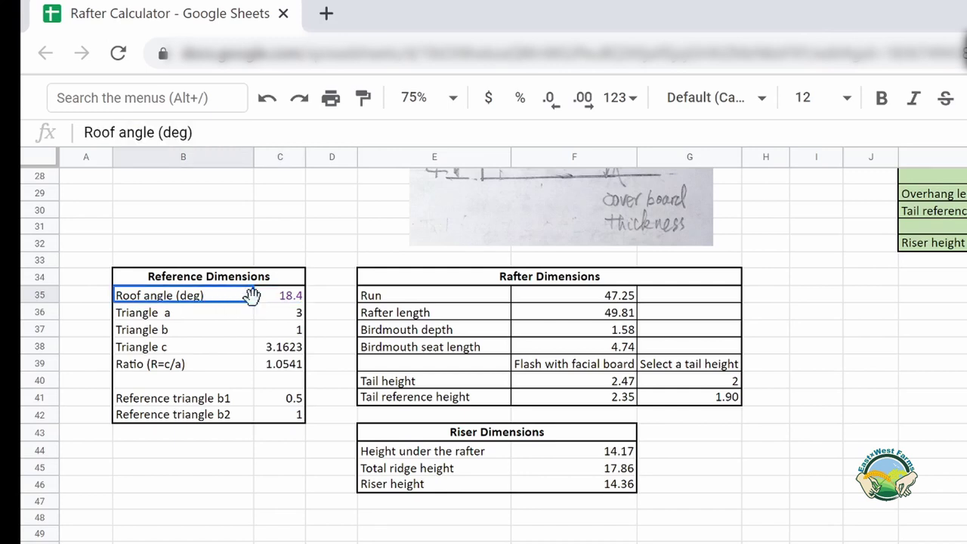
left_click(293, 299)
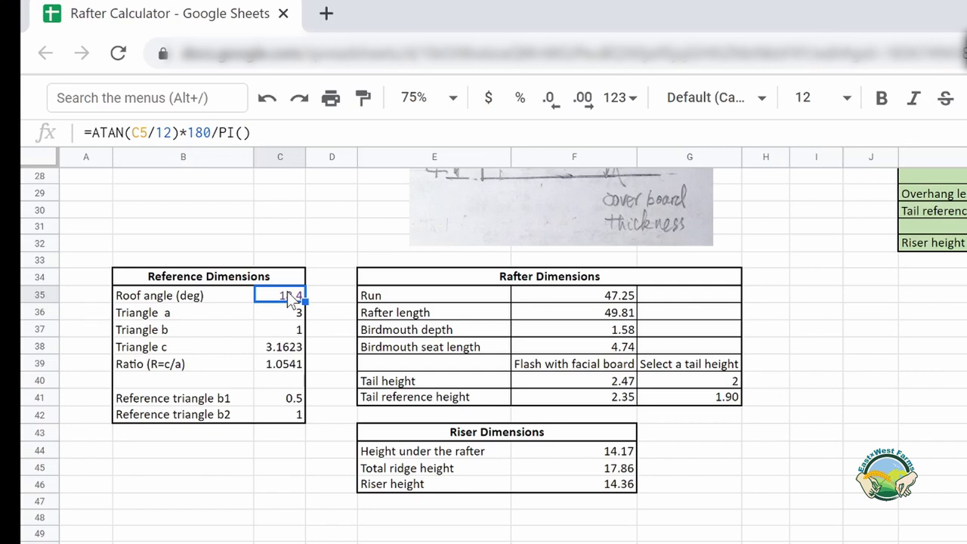
left_click(209, 294)
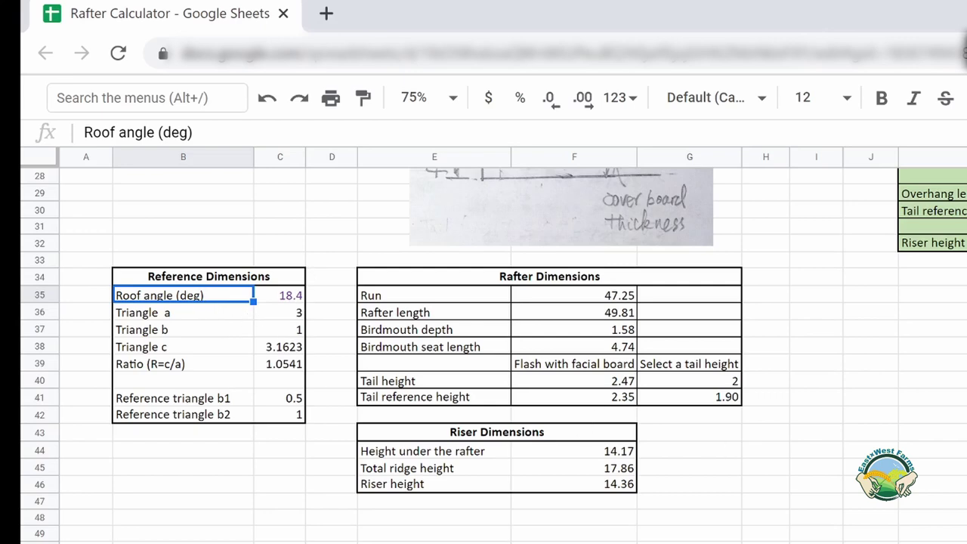
left_click(280, 296)
Look over the rafter cutting diagram together with the Dimensions for cutting table.
scroll(483, 355, "up", 10)
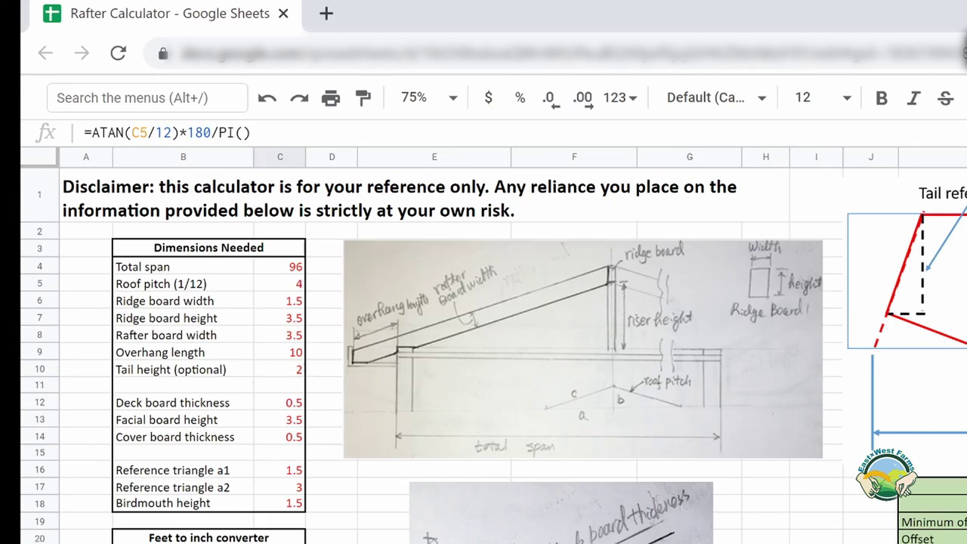
scroll(483, 355, "right", 1)
scroll(483, 355, "left", 1)
scroll(483, 355, "right", 6)
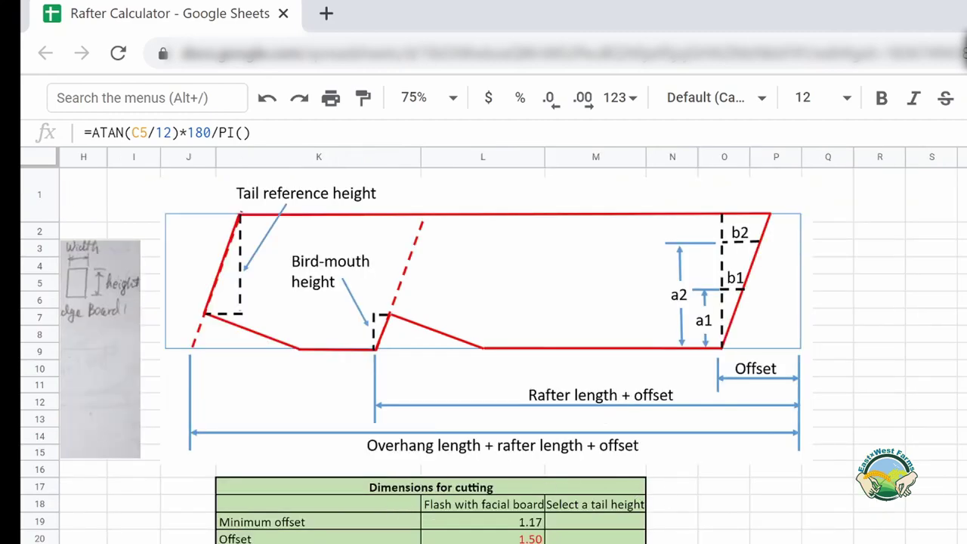
scroll(483, 348, "down", 5)
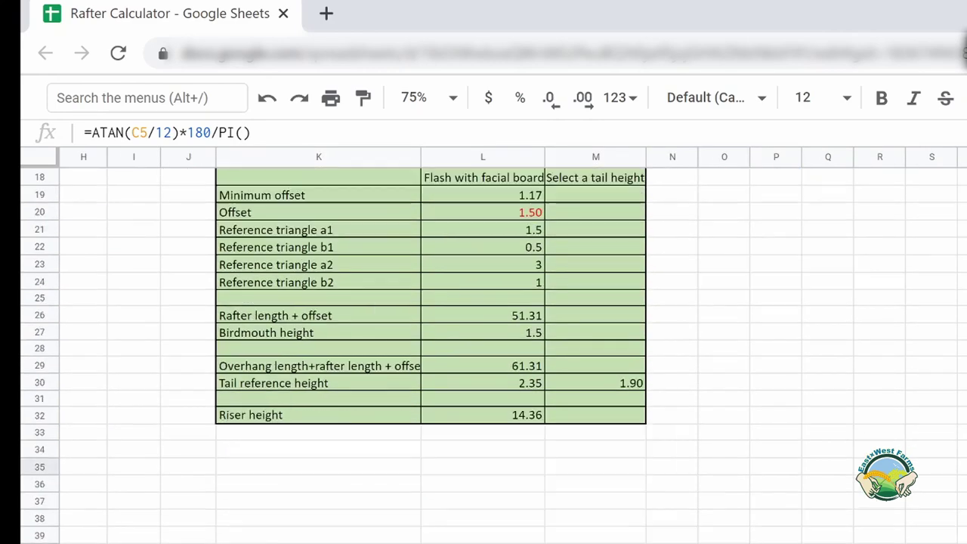
scroll(483, 348, "up", 4)
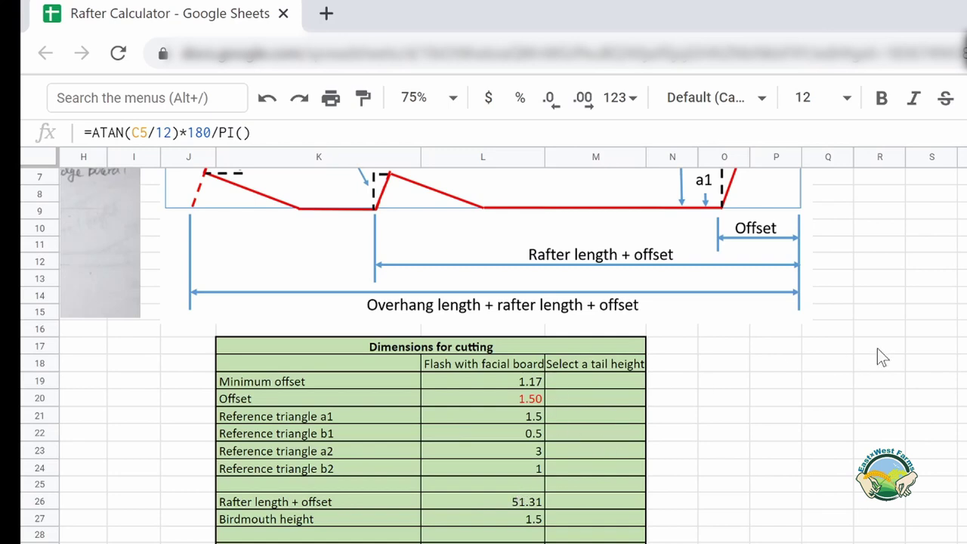
scroll(484, 317, "up", 3)
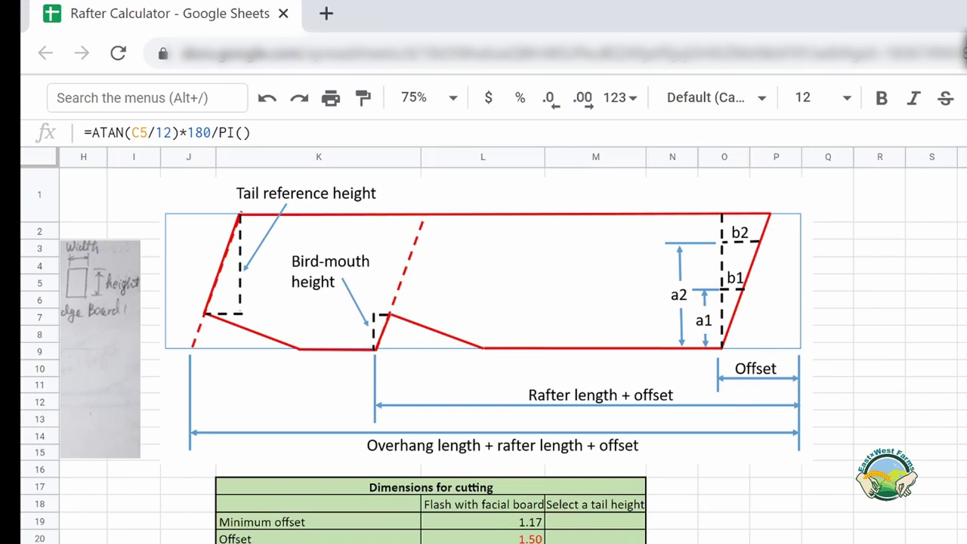
Check the minimum offset formula and the offset input in the cutting table against the offset on the rafter diagram.
left_click(282, 521)
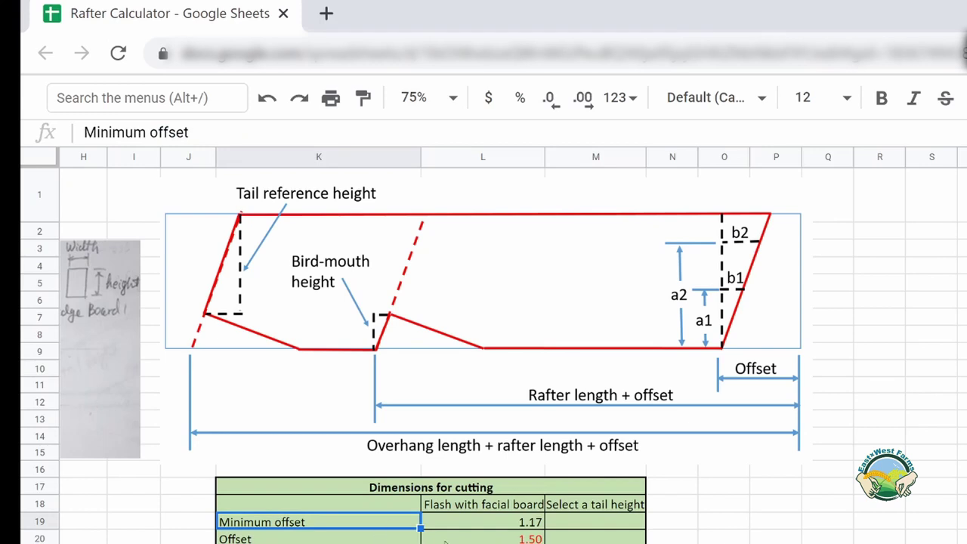
left_click(438, 523)
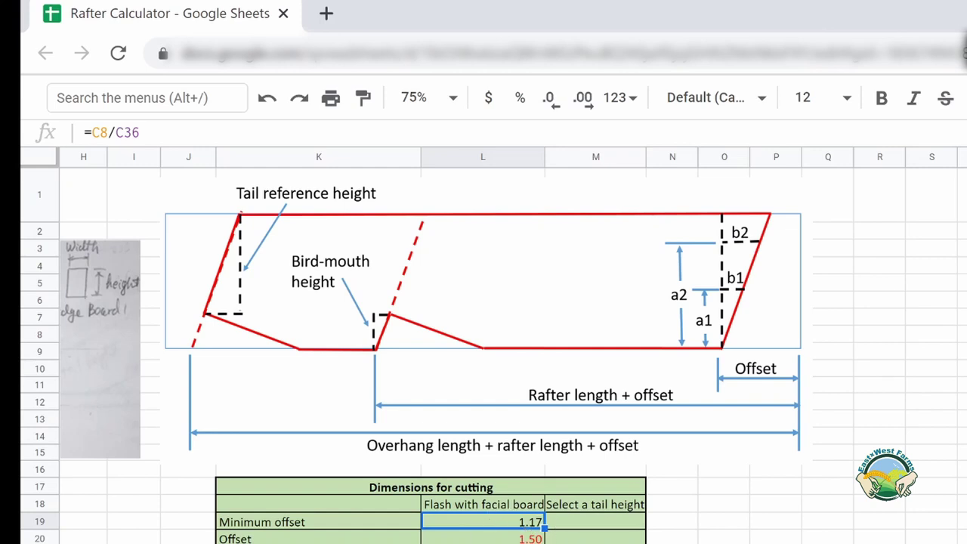
key("Down")
left_click(333, 540)
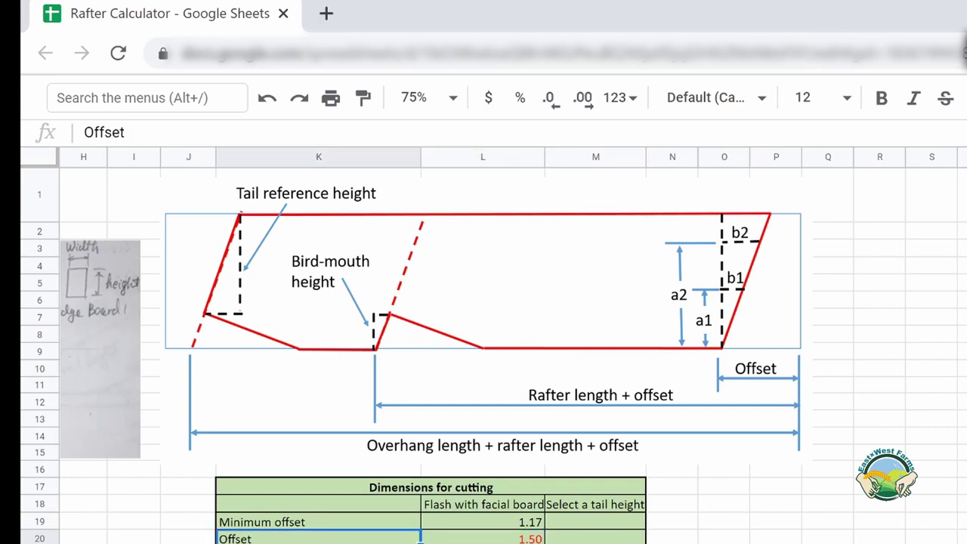
left_click(423, 539)
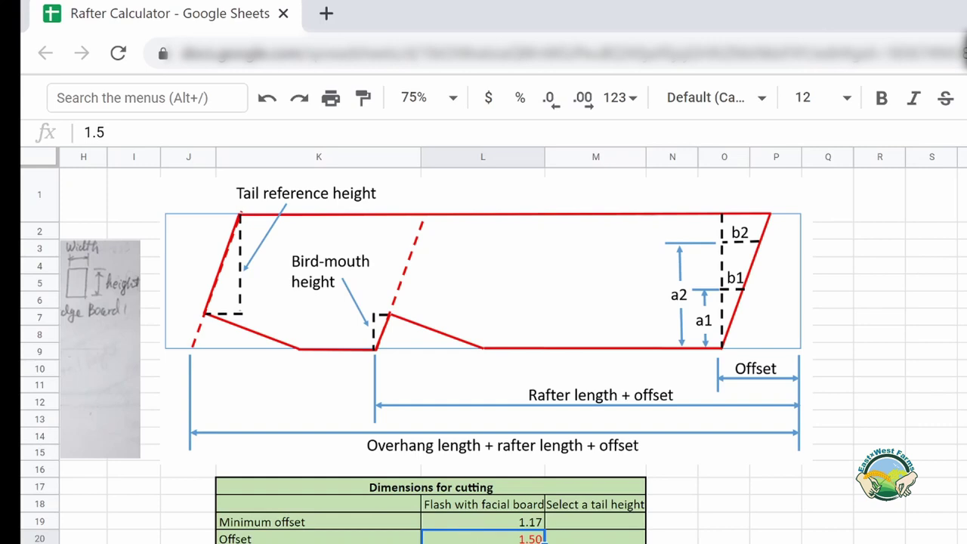
left_click(669, 541)
left_click(495, 540)
Highlight the reference triangle a1, b1, a2 and b2 rows in the cutting table and compare them with the rafter diagram.
scroll(848, 302, "down", 5)
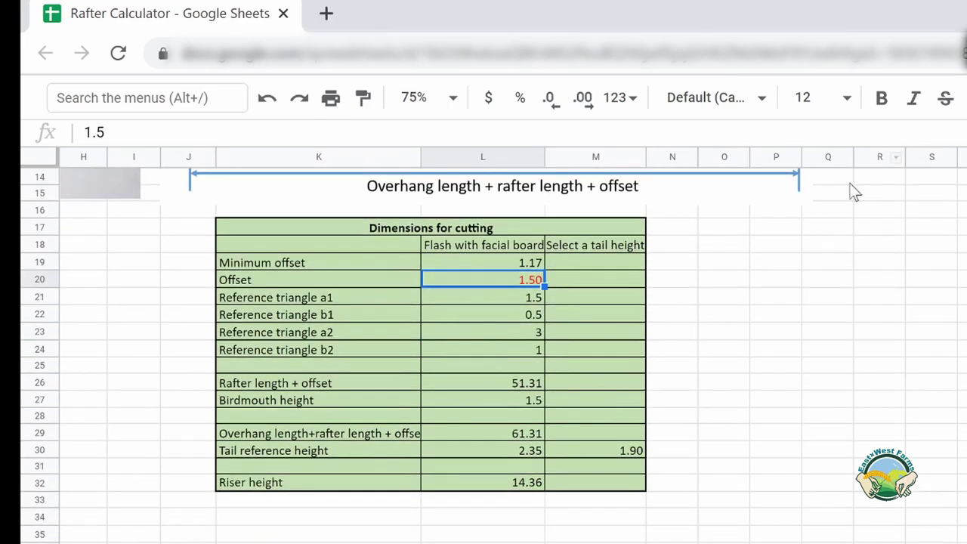
left_click(849, 183)
left_click(859, 278)
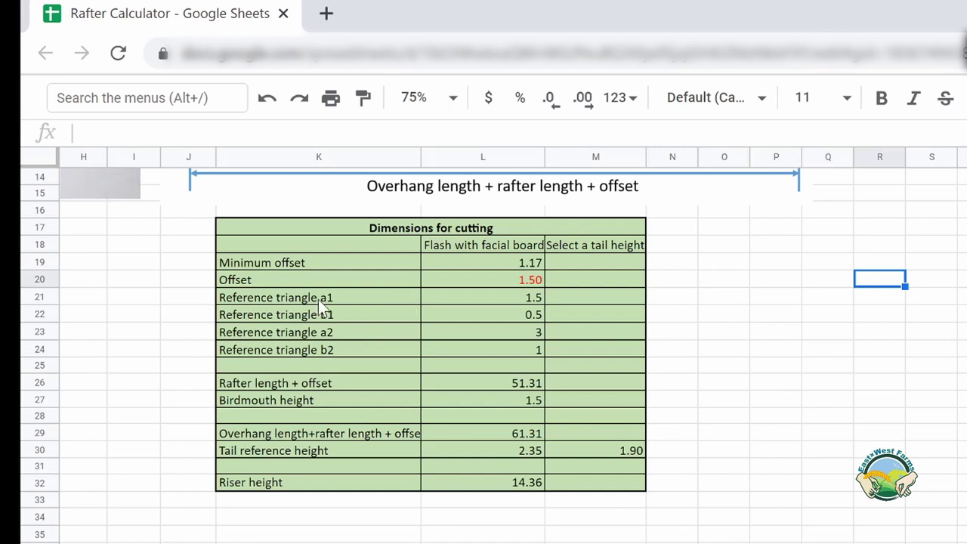
left_click(375, 302)
left_click_drag(378, 306, 444, 357)
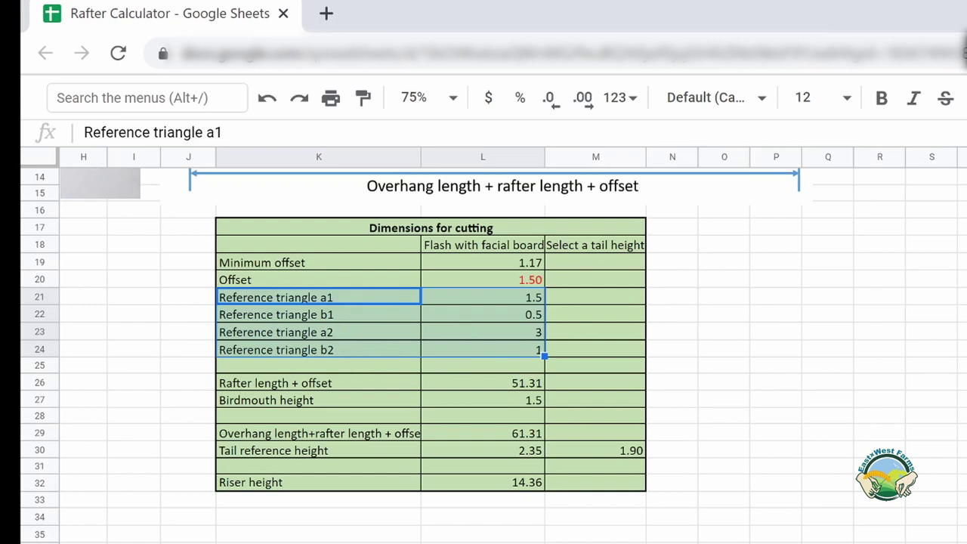
scroll(740, 246, "up", 5)
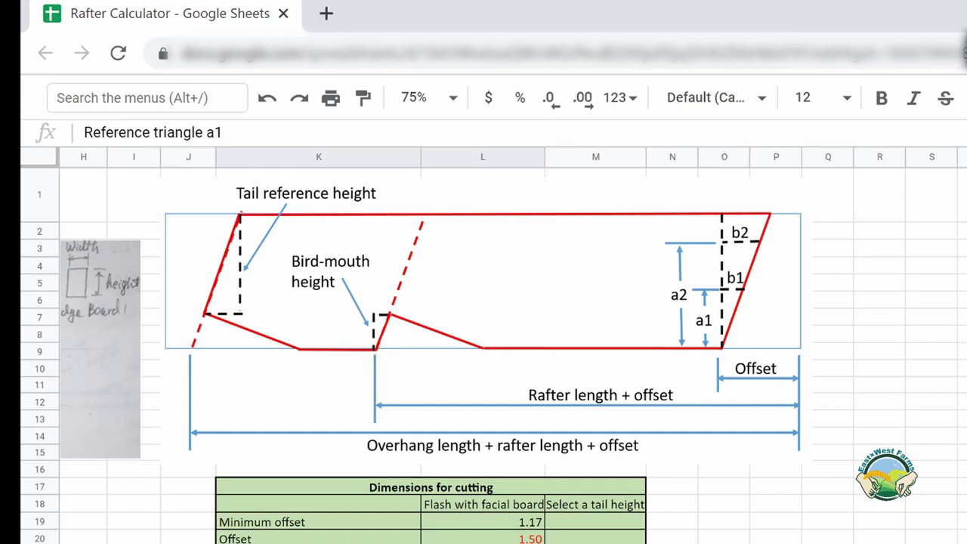
Review the rafter length + offset row of the cutting table against the matching dimension on the rafter diagram.
scroll(383, 426, "down", 3)
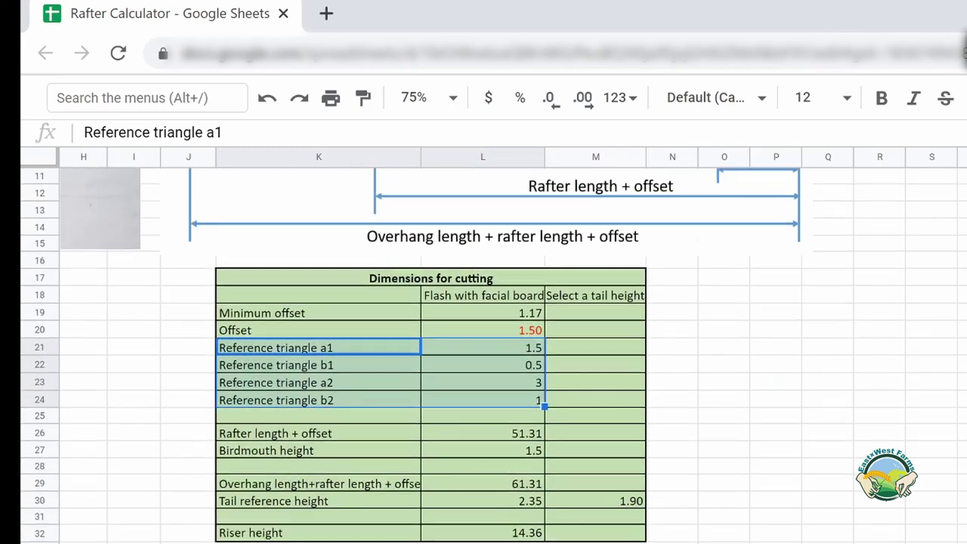
left_click(323, 434)
left_click(325, 415)
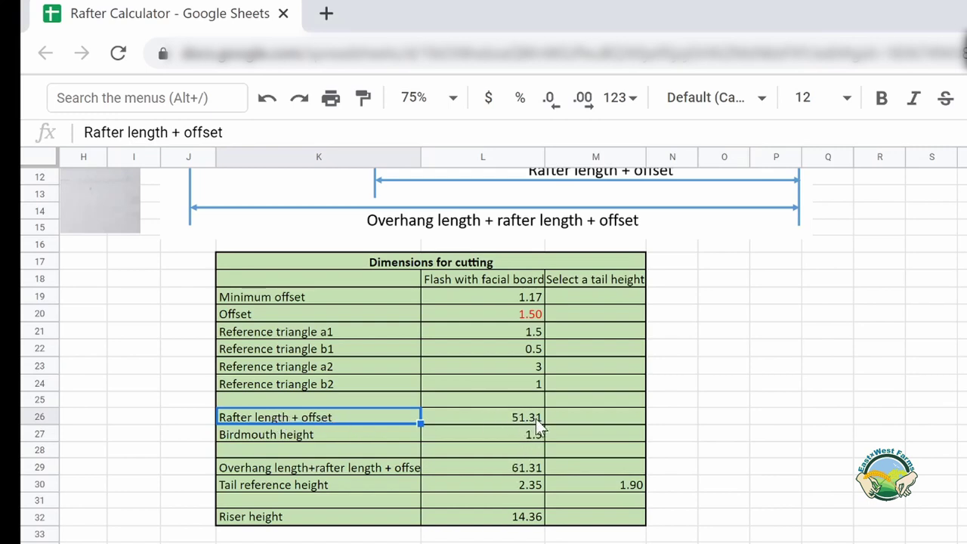
scroll(544, 302, "up", 3)
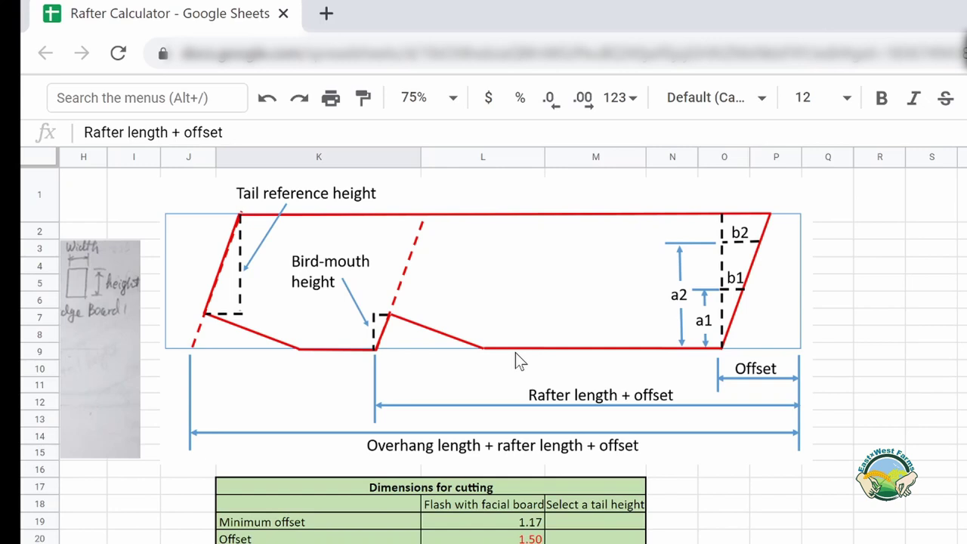
Inspect the birdmouth height formula in the cutting table and compare it with the bird-mouth cut on the rafter diagram.
scroll(380, 316, "down", 5)
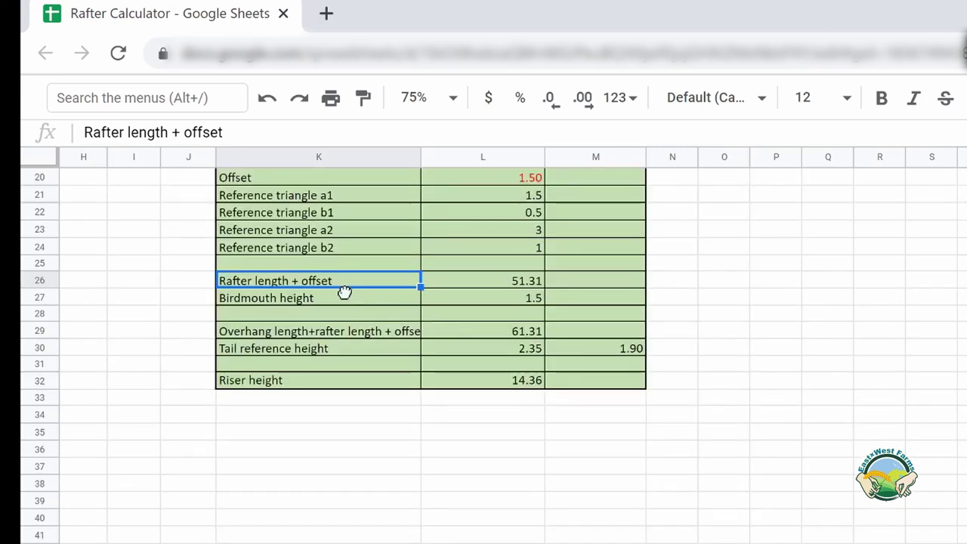
left_click(349, 301)
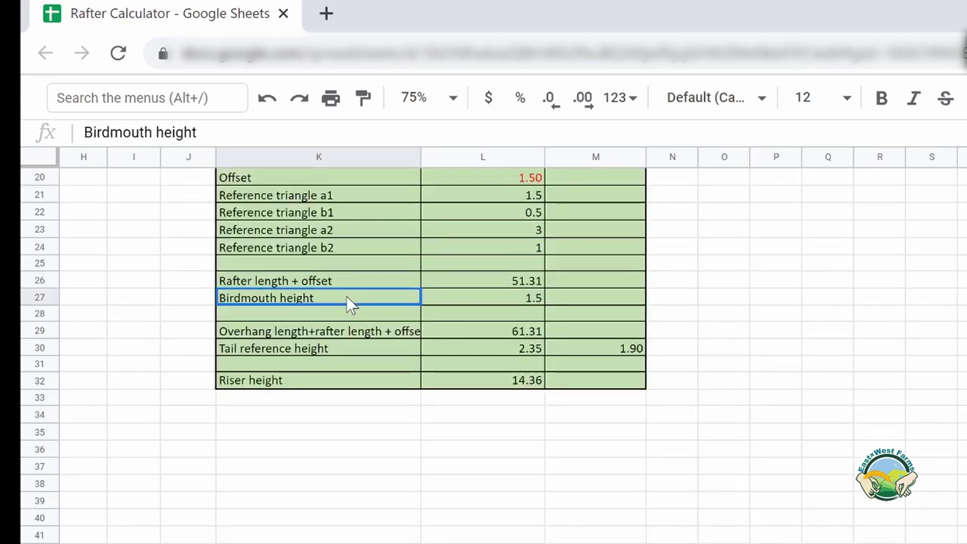
left_click(504, 297)
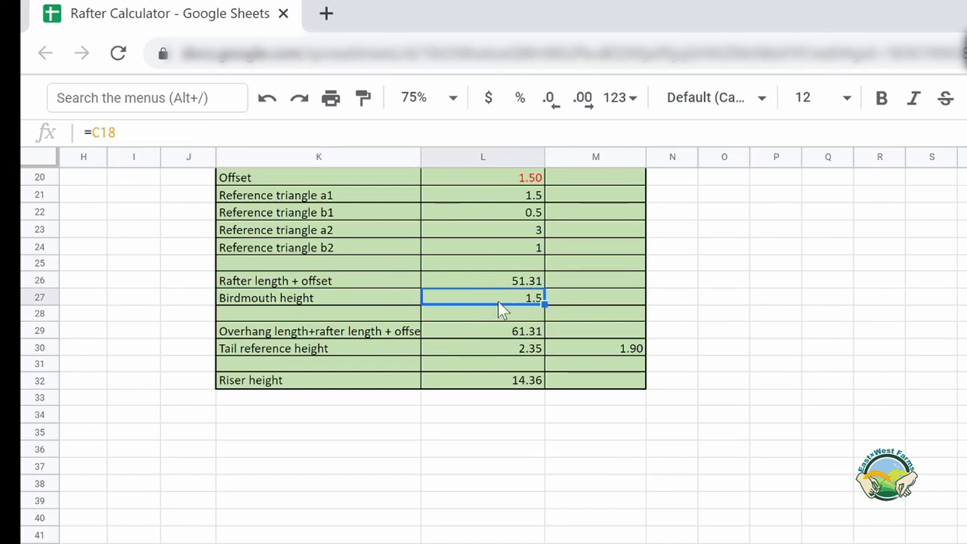
left_click(355, 297)
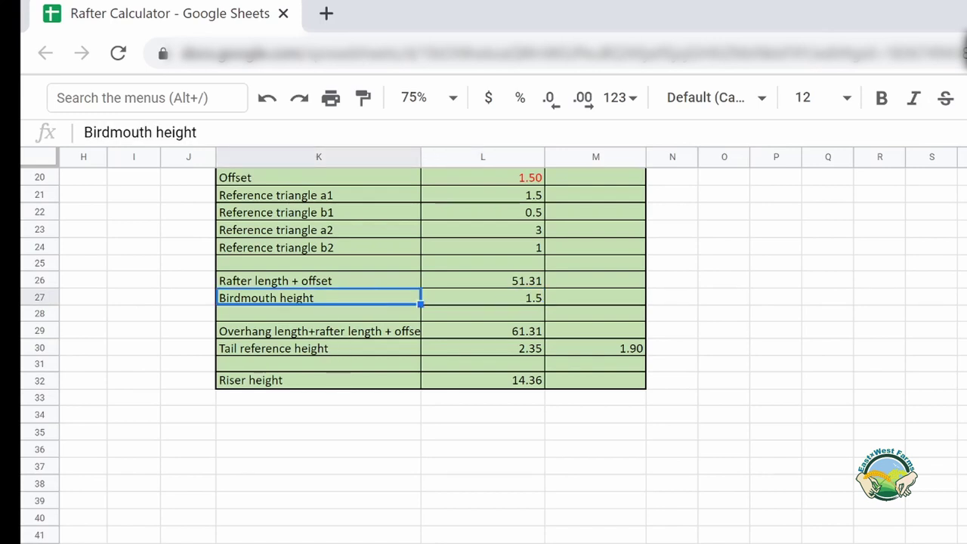
scroll(340, 377, "down", 5)
scroll(494, 355, "down", 20)
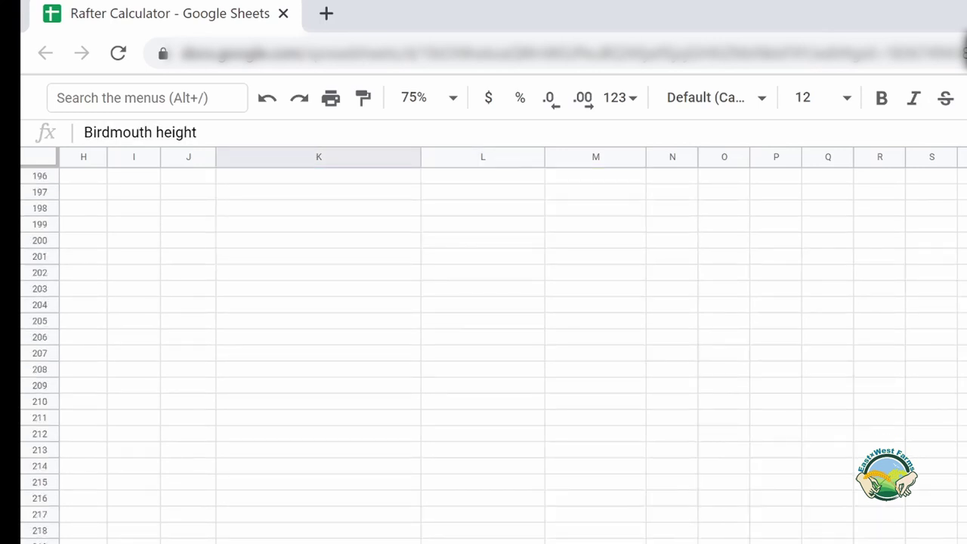
scroll(483, 317, "up", 20)
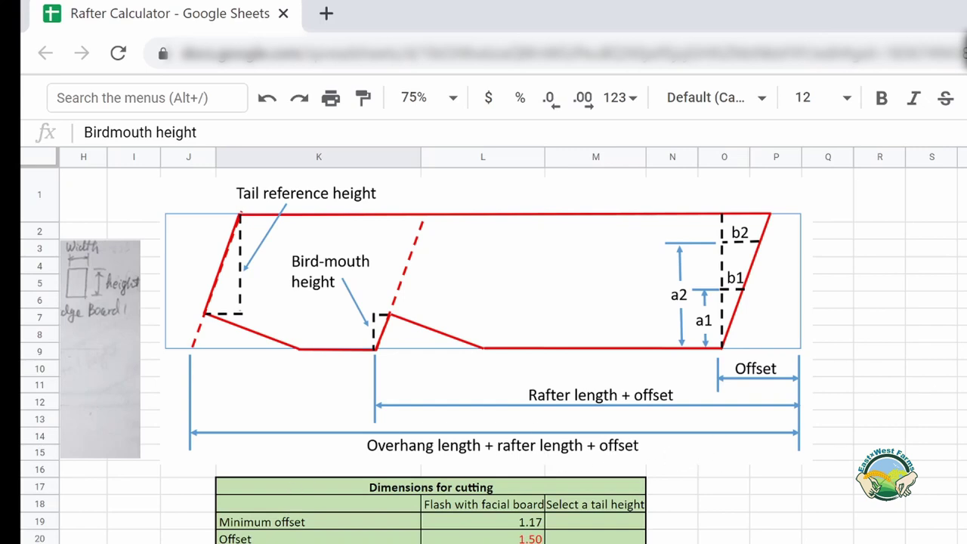
Widen column K to fit the overhang length + rafter length + offset label, and check that row's formula against the rafter diagram.
scroll(864, 221, "down", 5)
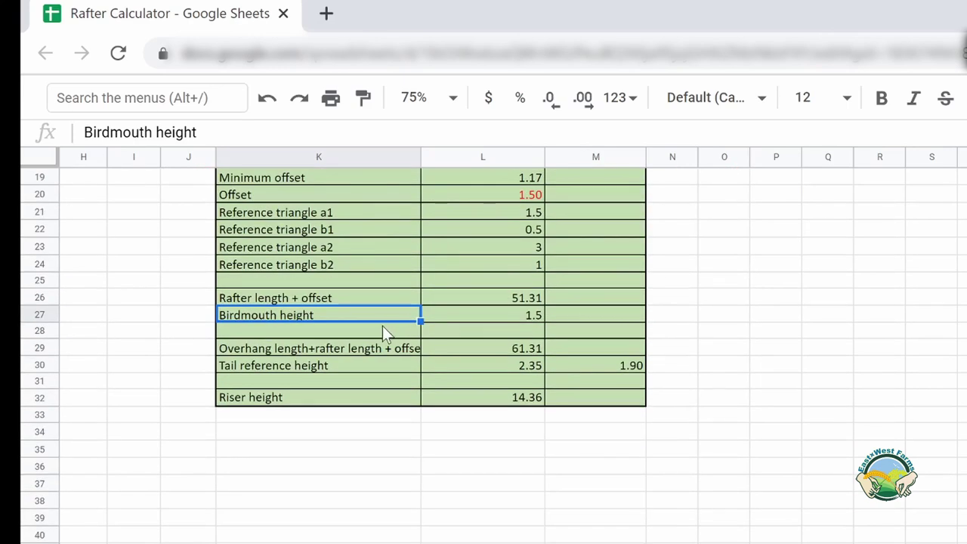
left_click(320, 361)
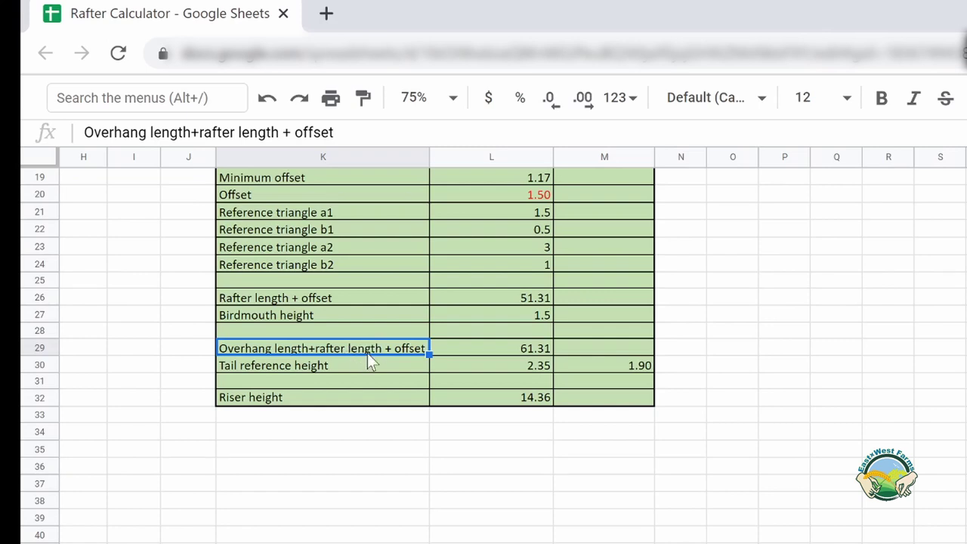
left_click(520, 351)
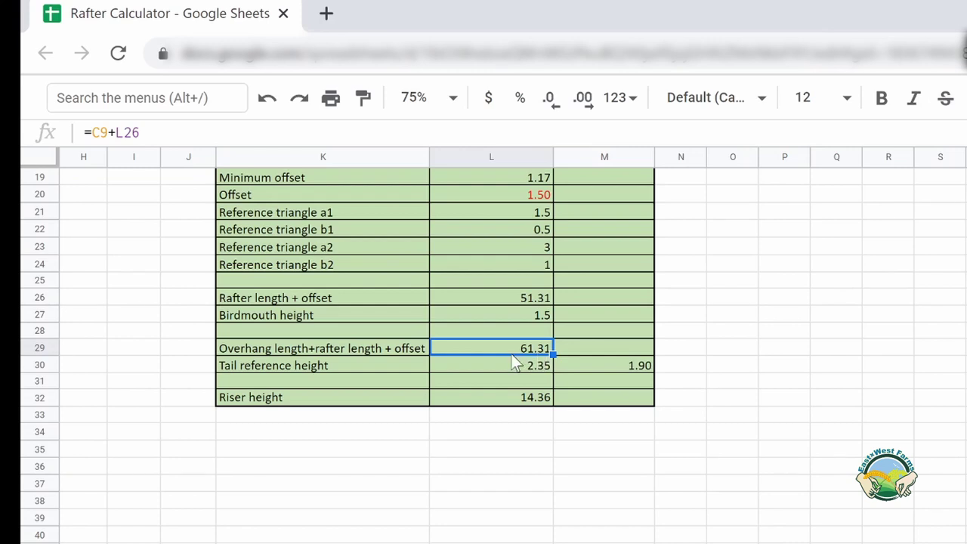
scroll(885, 317, "up", 5)
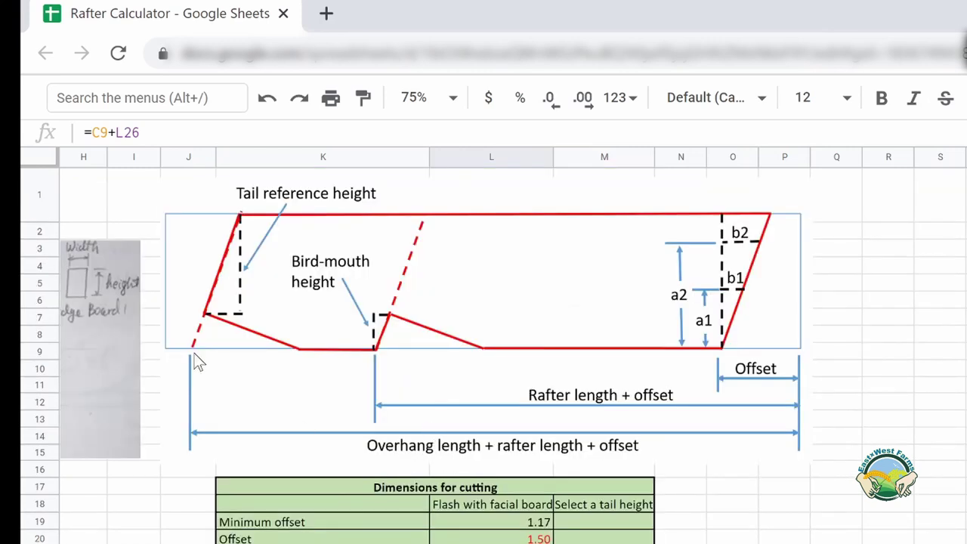